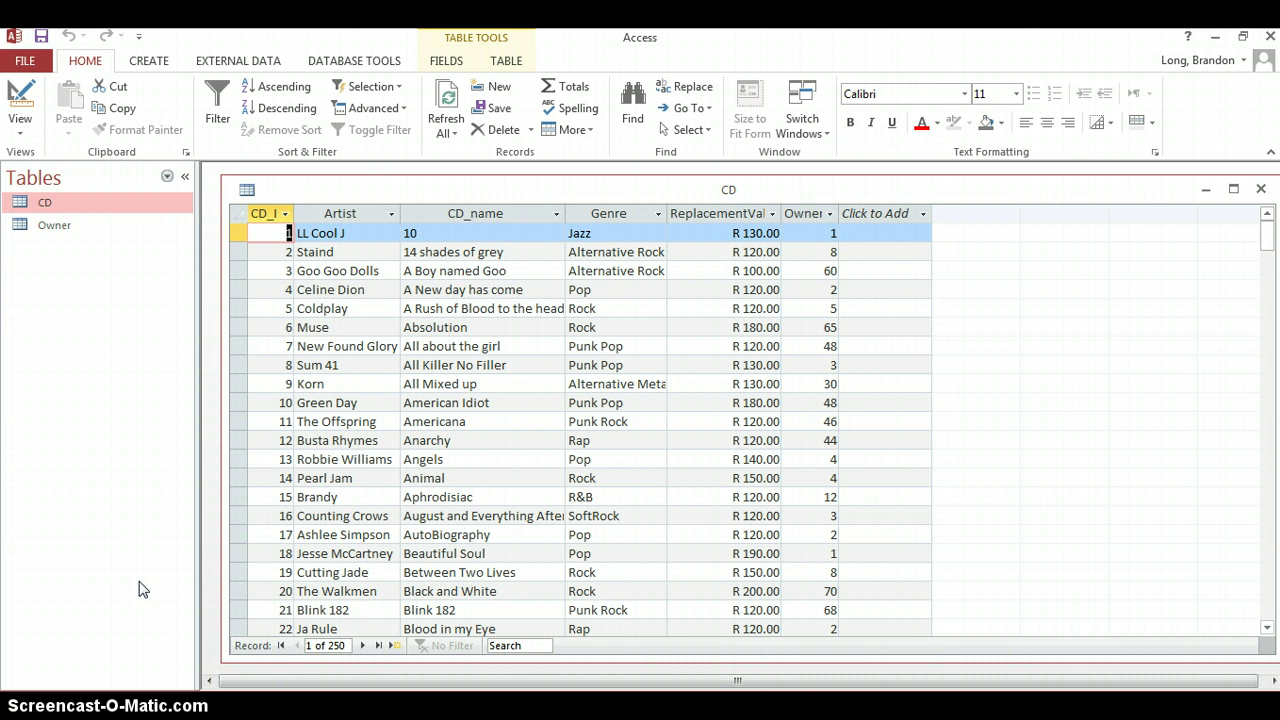
Step: Create a blank query in design mode without adding any tables, and show its SQL text
{"action": "double_click", "coordinate": [52, 226]}
{"action": "left_click", "coordinate": [150, 62]}
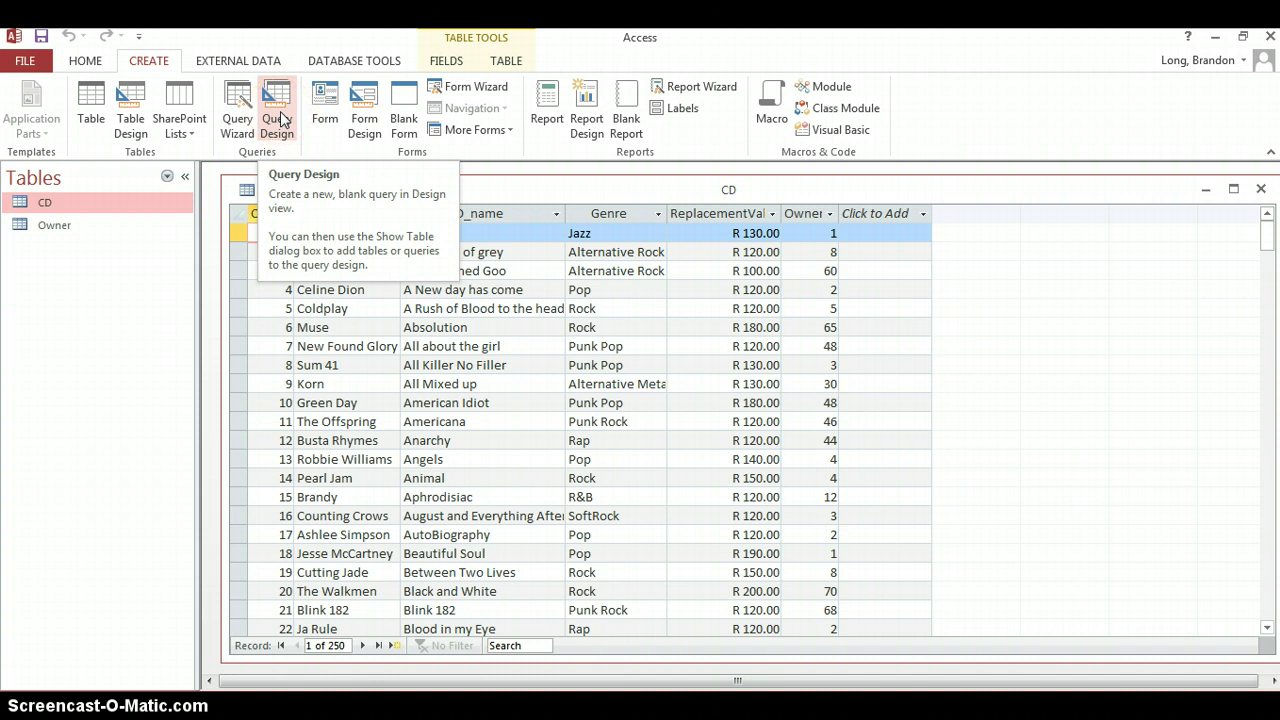
{"action": "left_click", "coordinate": [280, 120]}
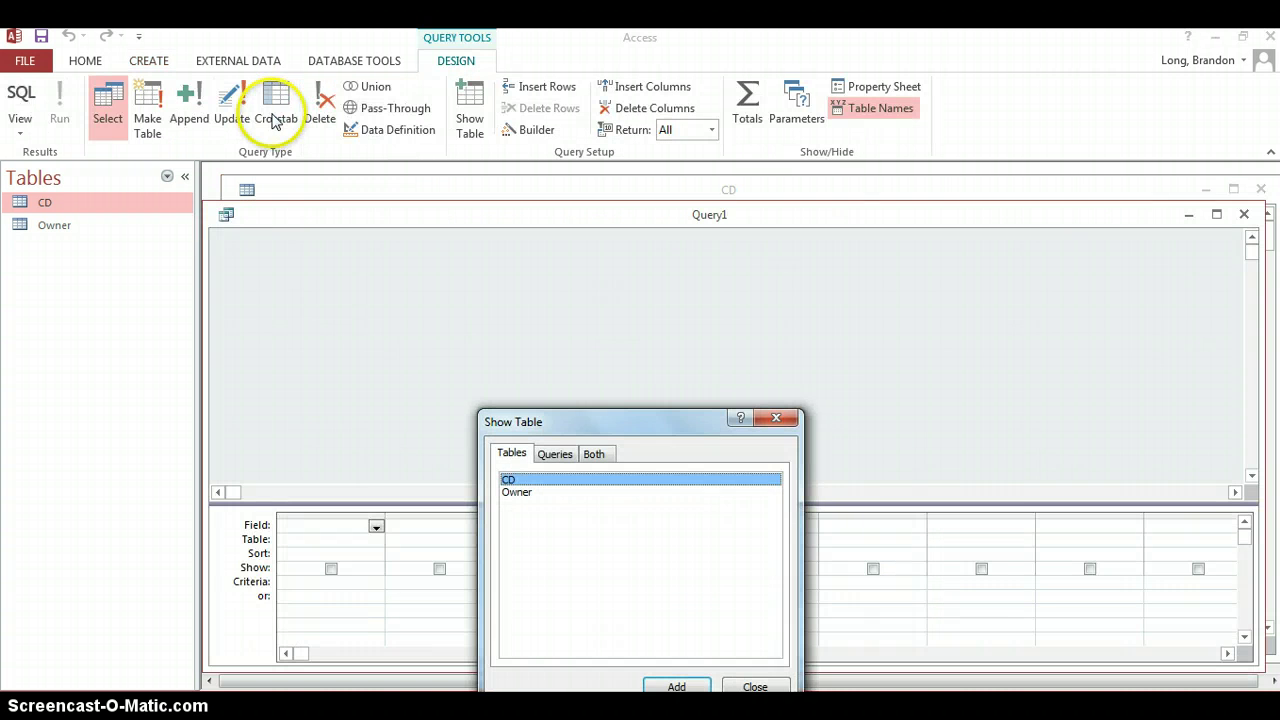
{"action": "left_click", "coordinate": [757, 686]}
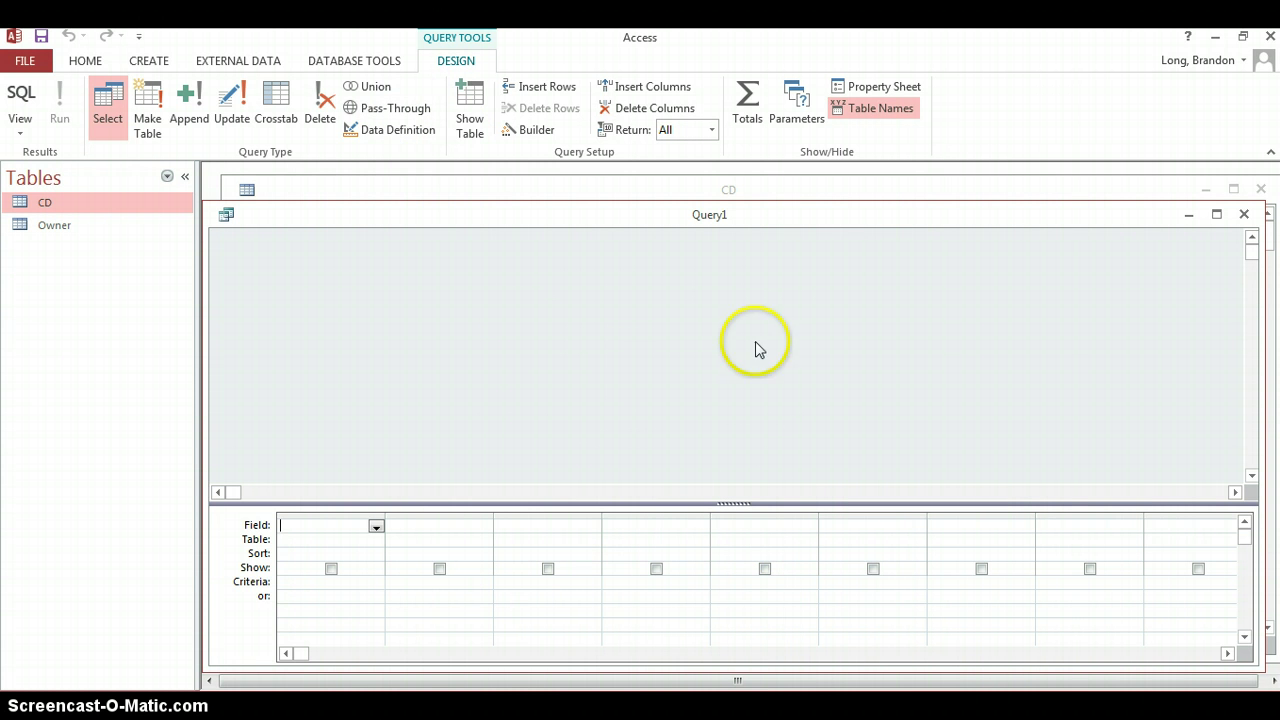
{"action": "left_click", "coordinate": [22, 100]}
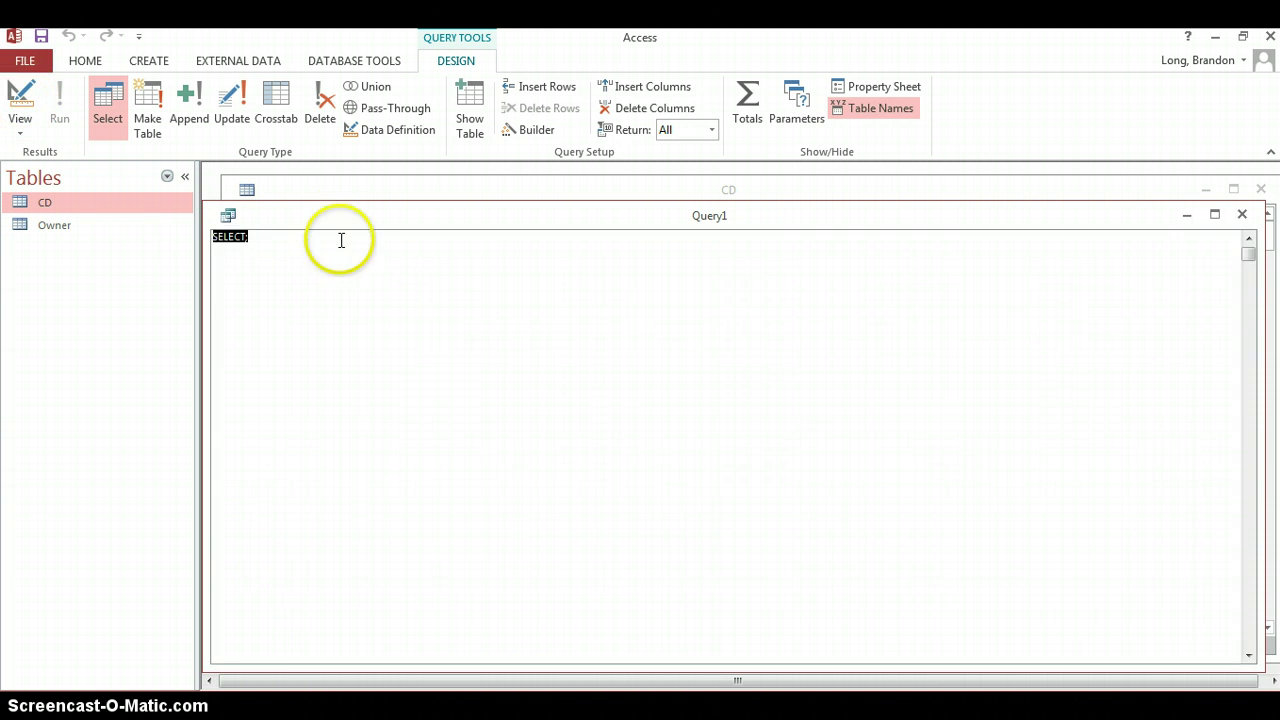
Step: Move the query window aside to uncover the CD table, then enter and run the query SELECT * FROM CD
{"action": "left_click_drag", "start_coordinate": [334, 224], "coordinate": [451, 203]}
{"action": "left_click", "coordinate": [402, 221]}
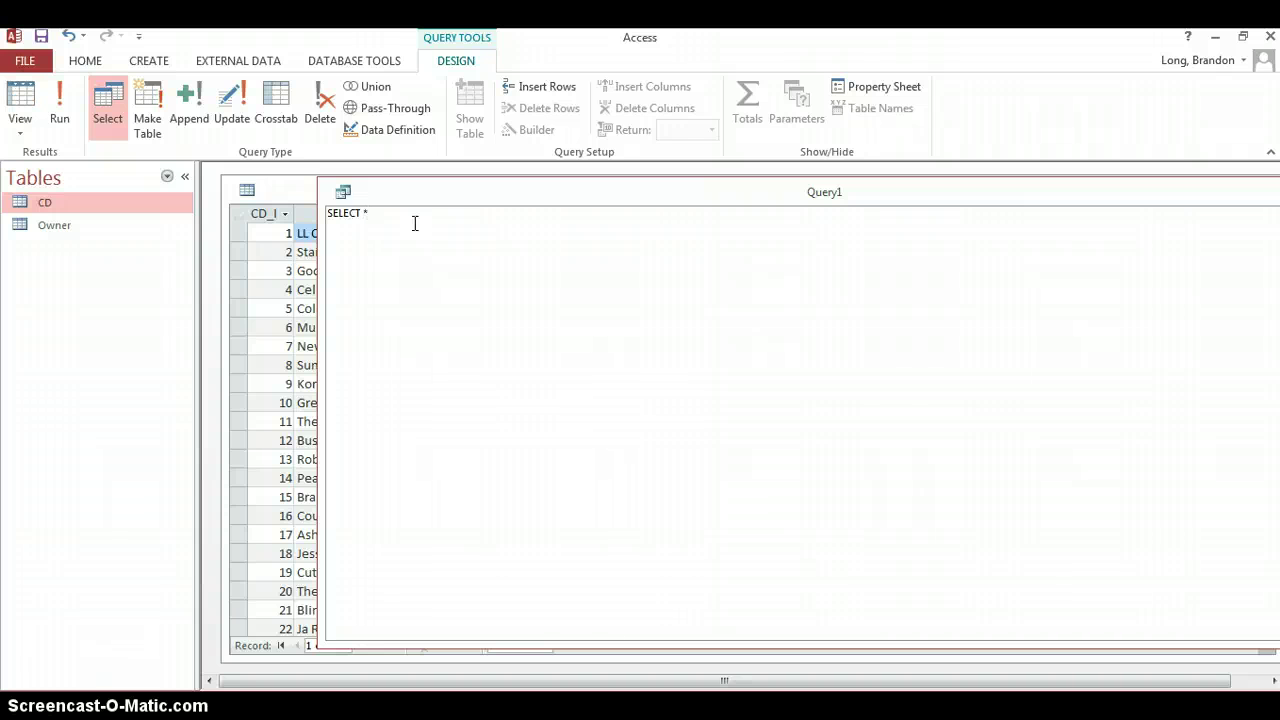
{"action": "key", "text": "Return"}
{"action": "type", "text": "FROM CD"}
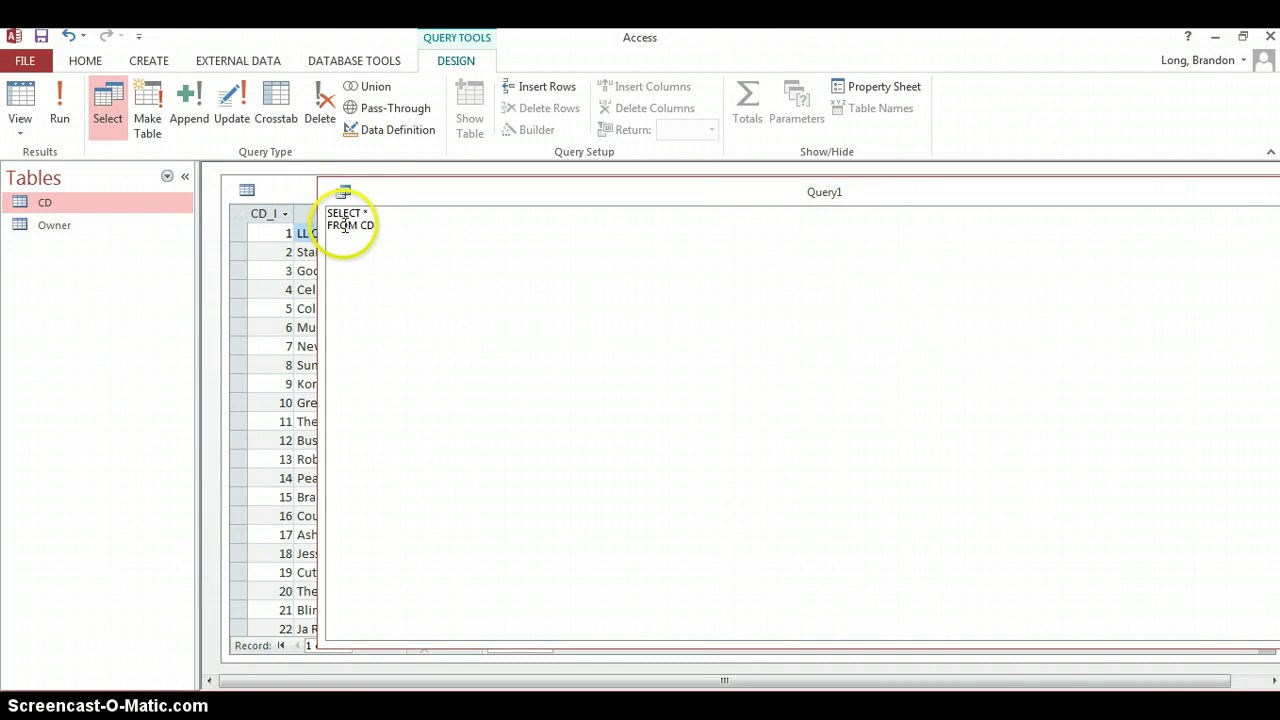
{"action": "left_click", "coordinate": [59, 106]}
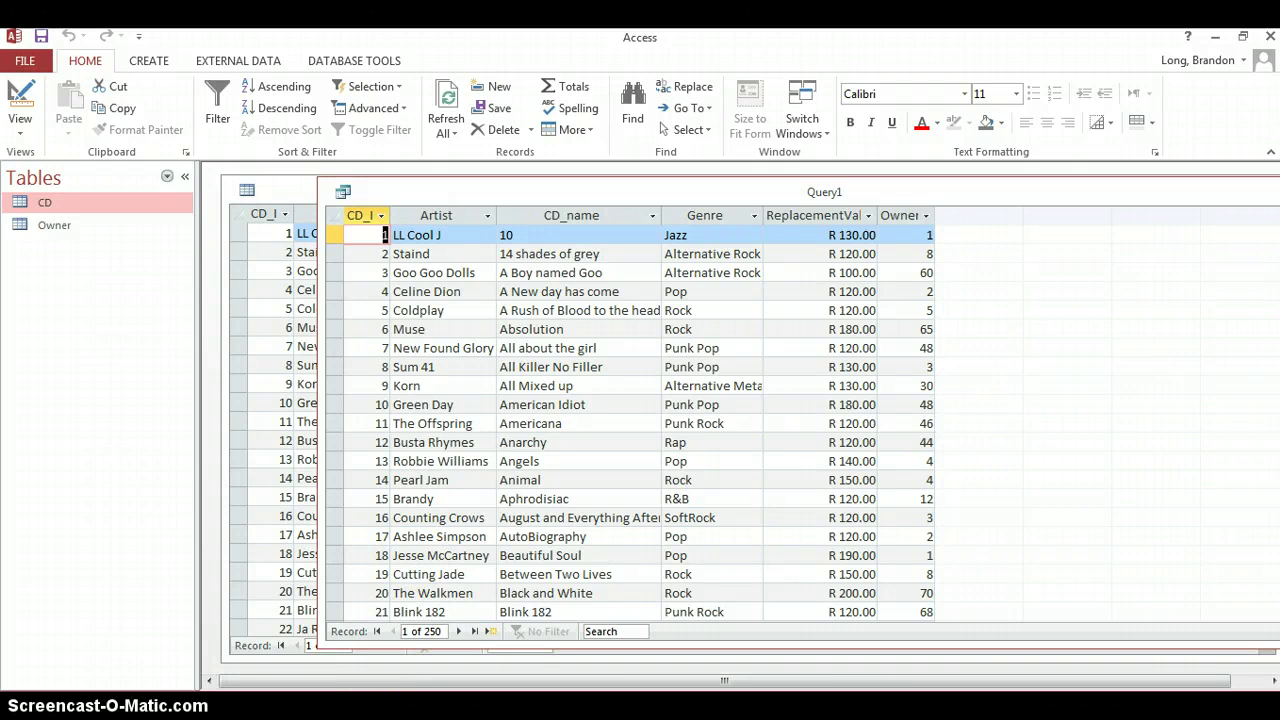
{"action": "mouse_move", "coordinate": [315, 712]}
{"action": "left_click", "coordinate": [415, 630]}
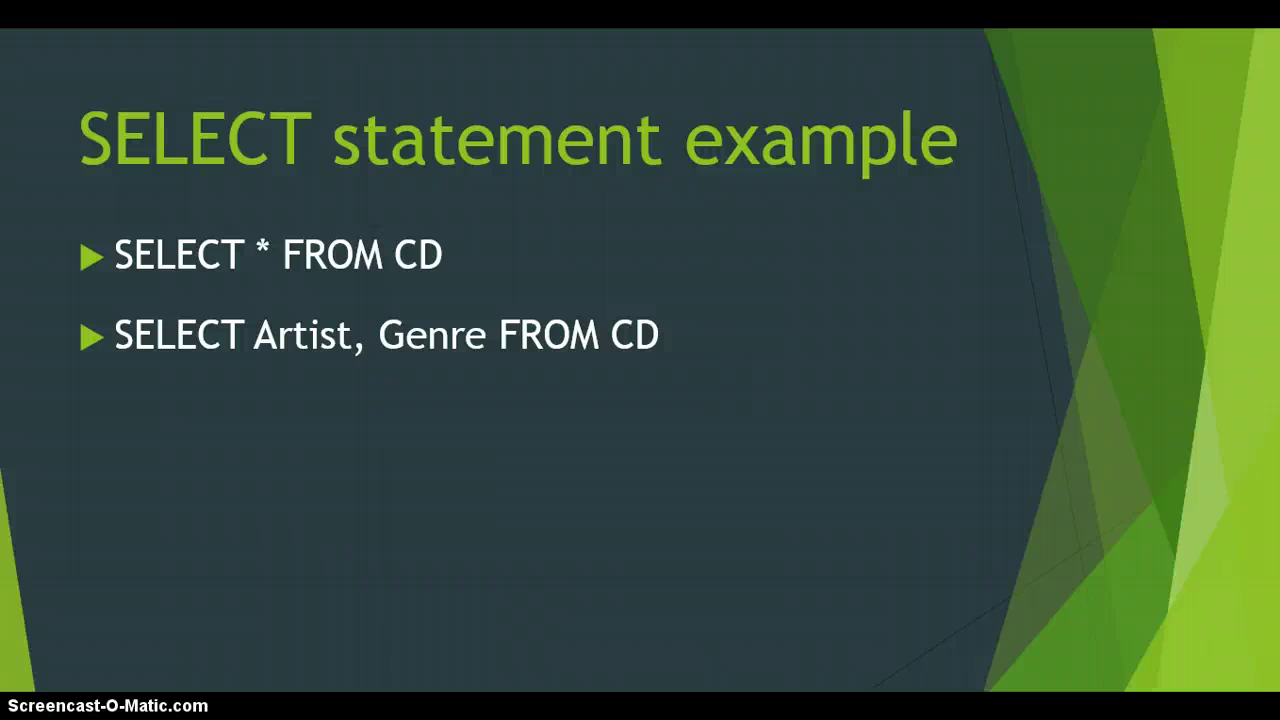
Step: Switch back to Access, change the query to SELECT Artist, Genre FROM CD, and run it
{"action": "key", "text": "alt+Tab"}
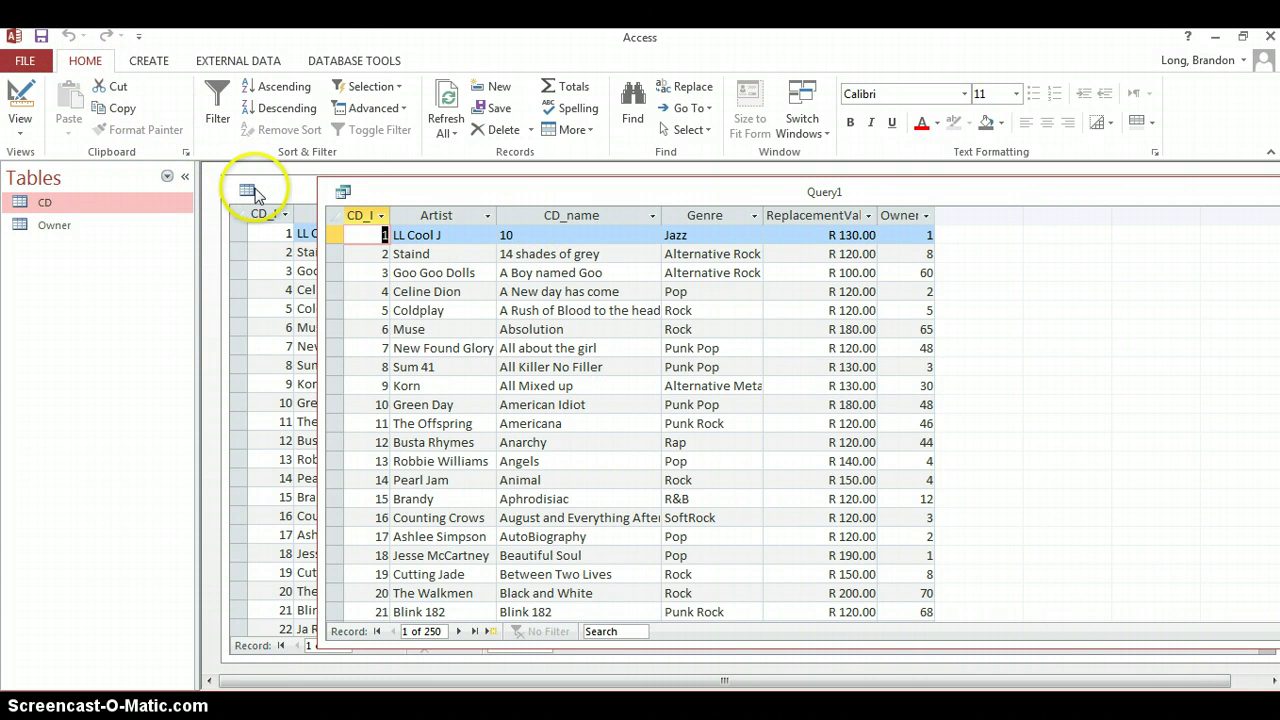
{"action": "left_click", "coordinate": [20, 140]}
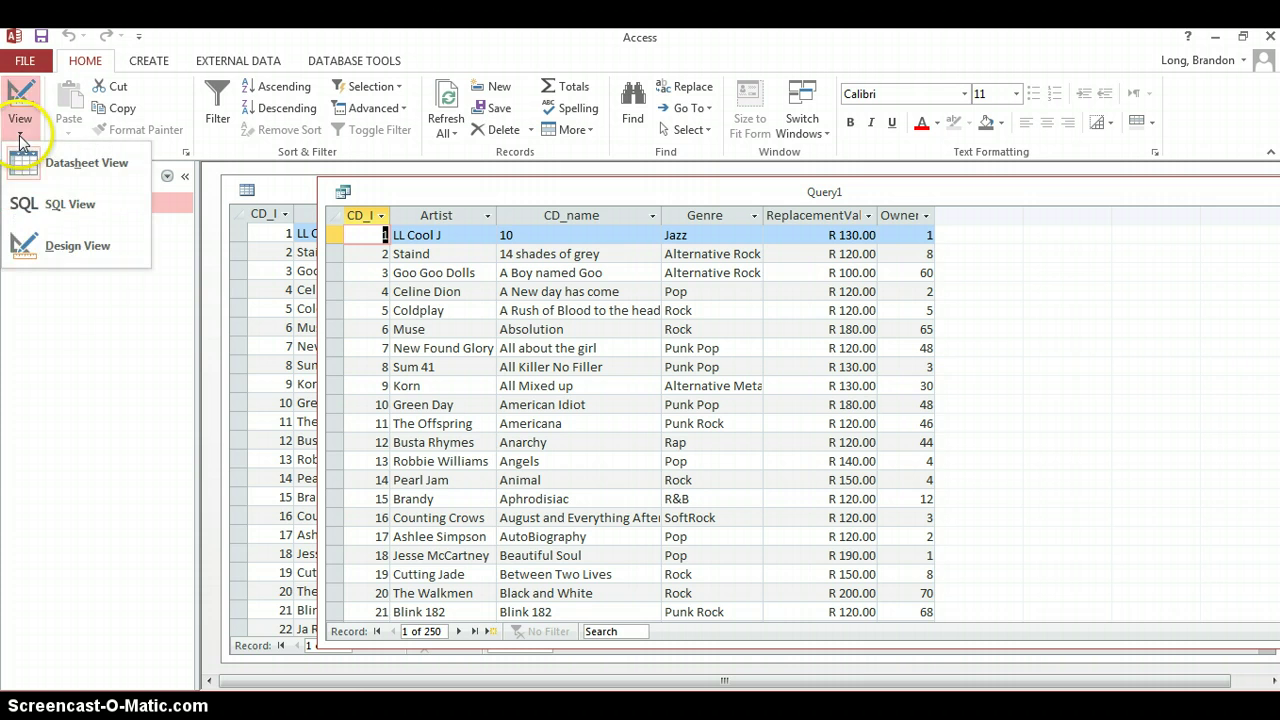
{"action": "left_click", "coordinate": [62, 205]}
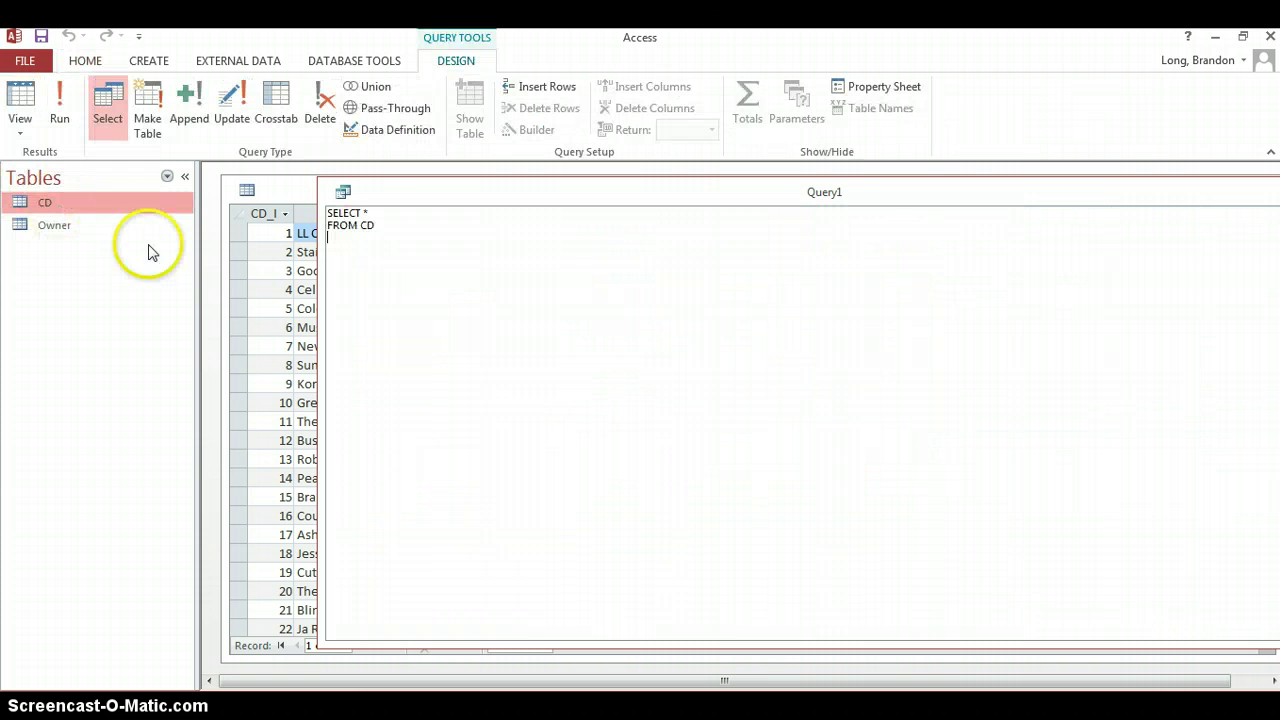
{"action": "double_click", "coordinate": [365, 213]}
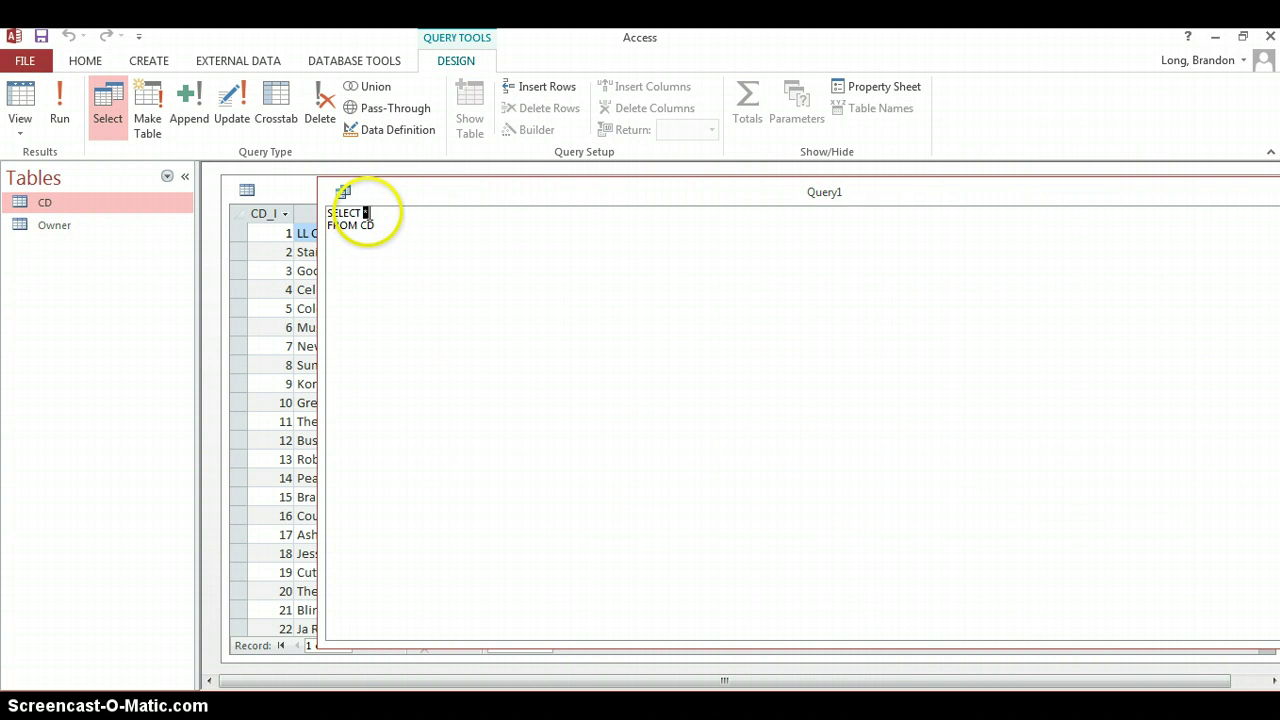
{"action": "type", "text": "Arti"}
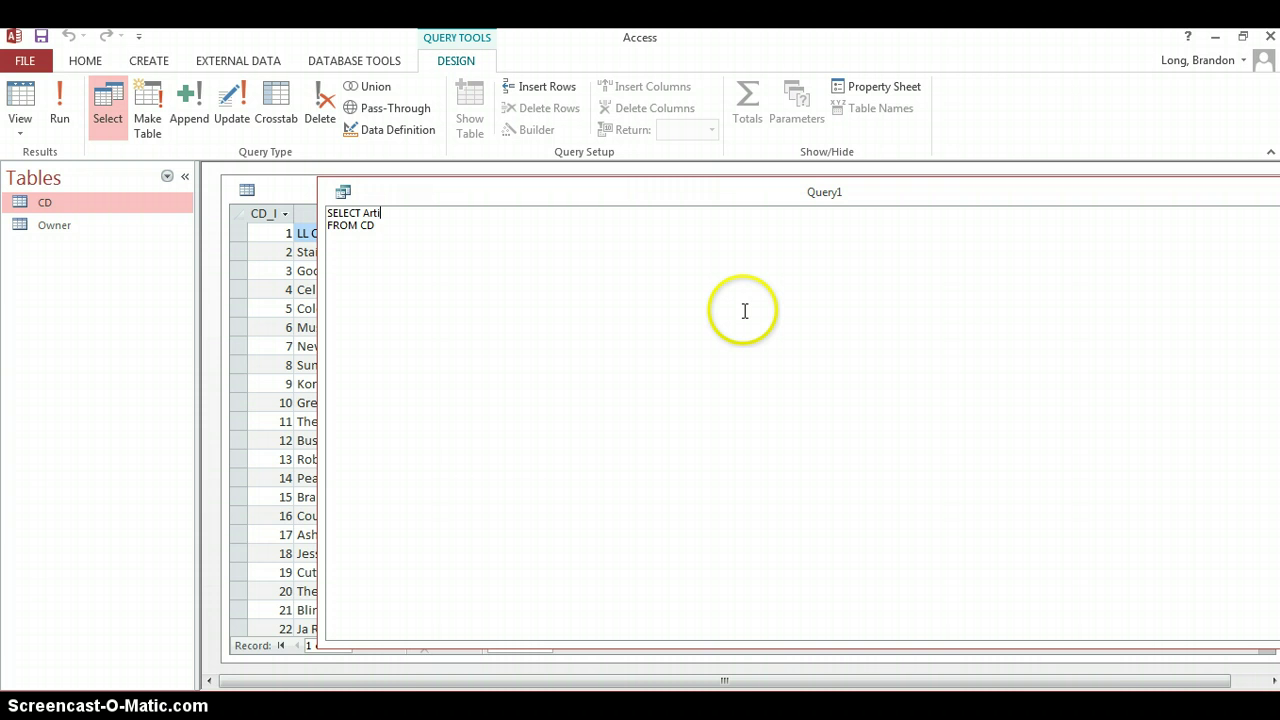
{"action": "type", "text": "st, Genre"}
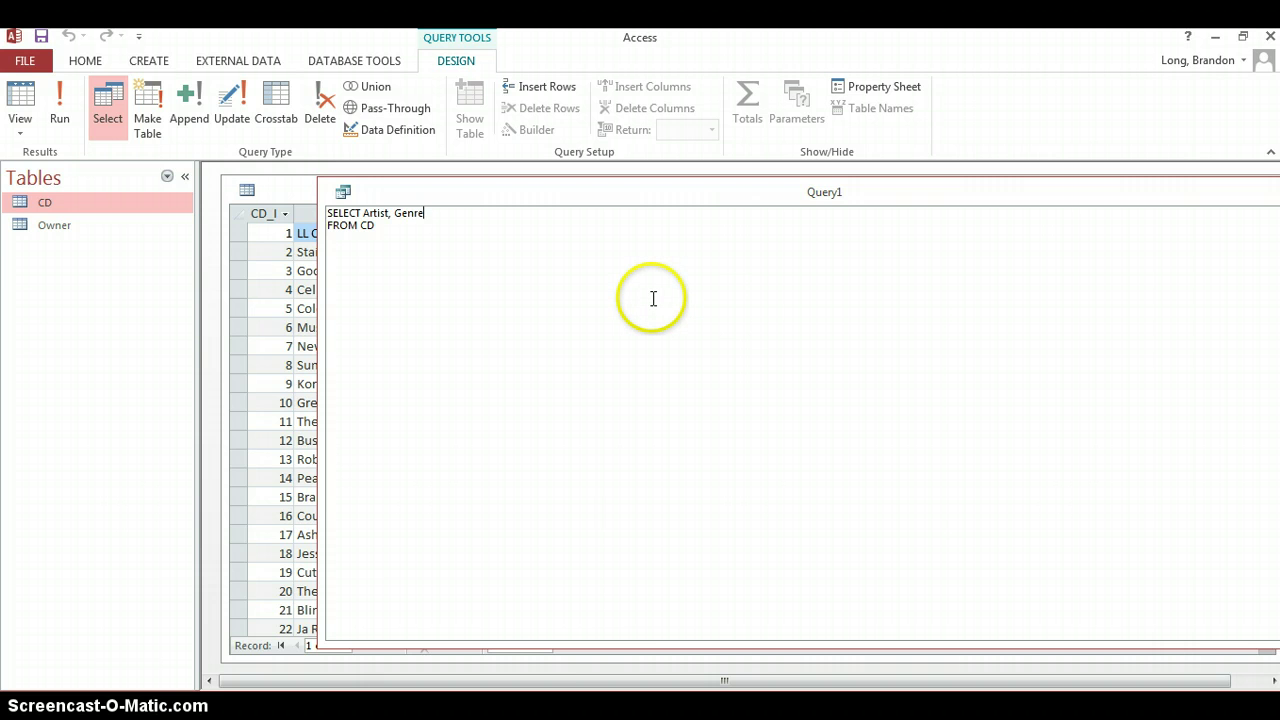
{"action": "left_click", "coordinate": [62, 115]}
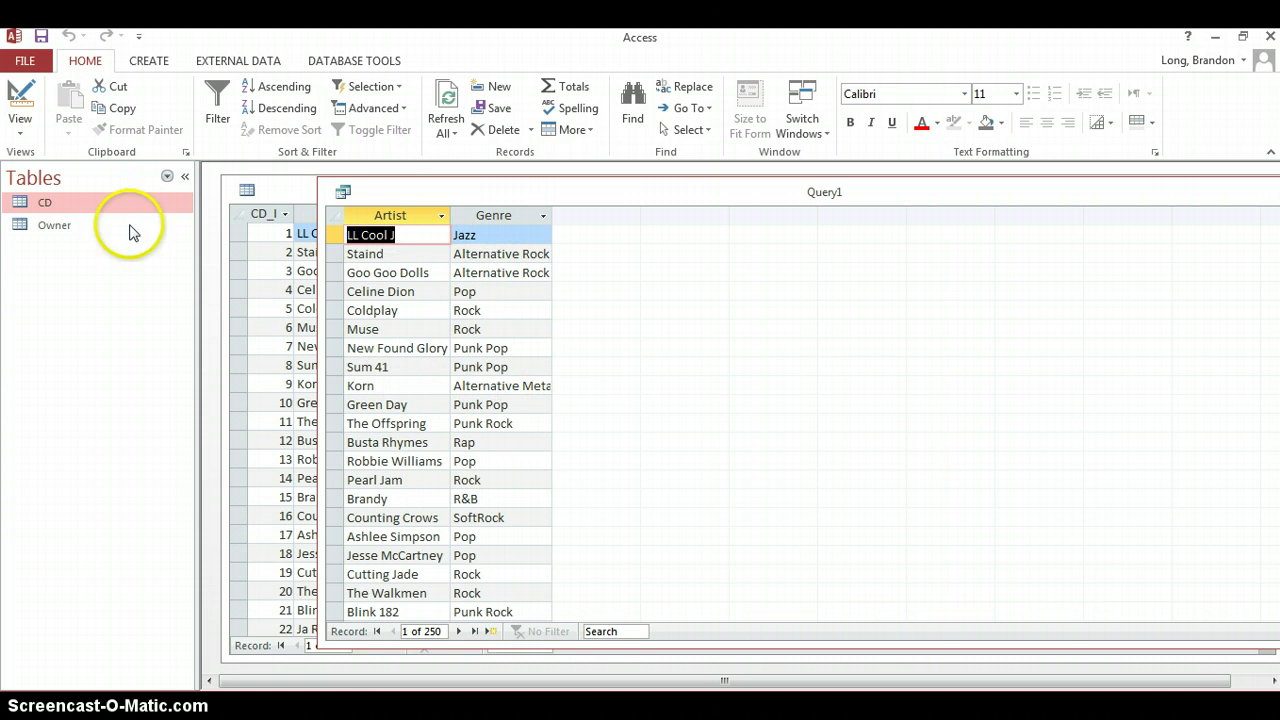
Step: Try to run the query's SQL with the second field misspelled as Genres, and restore the field name to Genre
{"action": "left_click", "coordinate": [20, 120]}
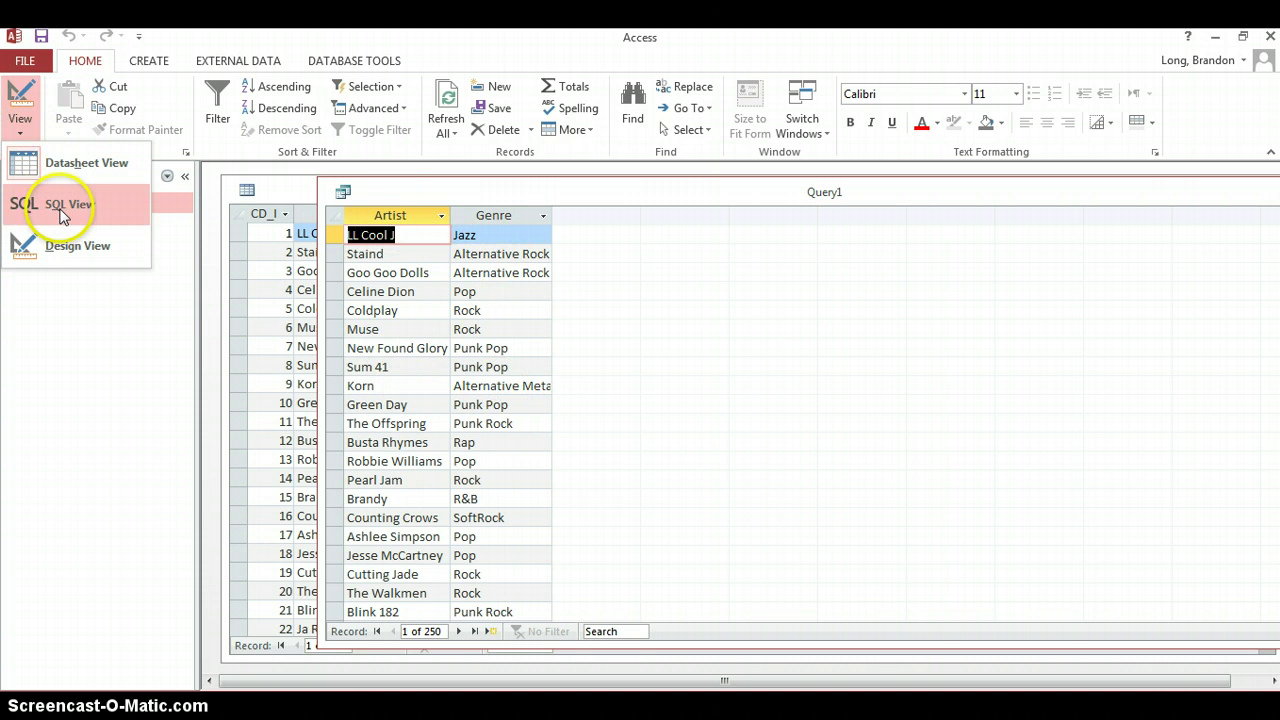
{"action": "left_click", "coordinate": [62, 210]}
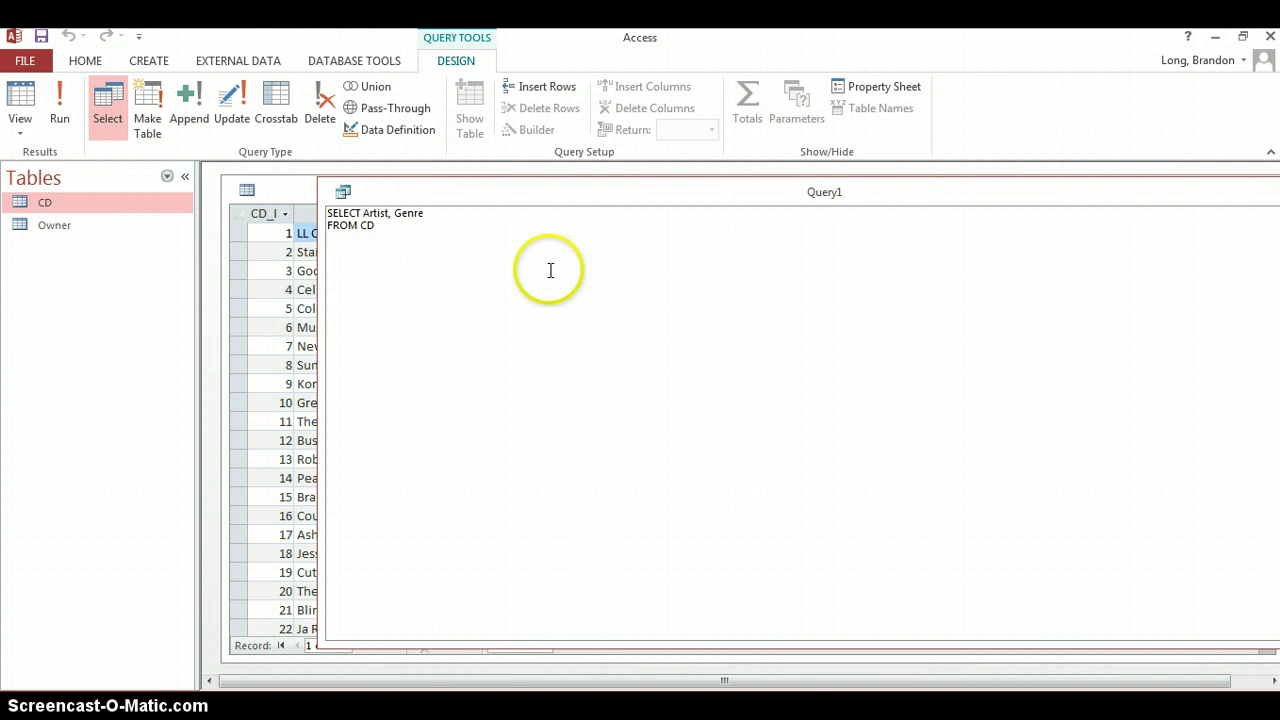
{"action": "left_click", "coordinate": [62, 100]}
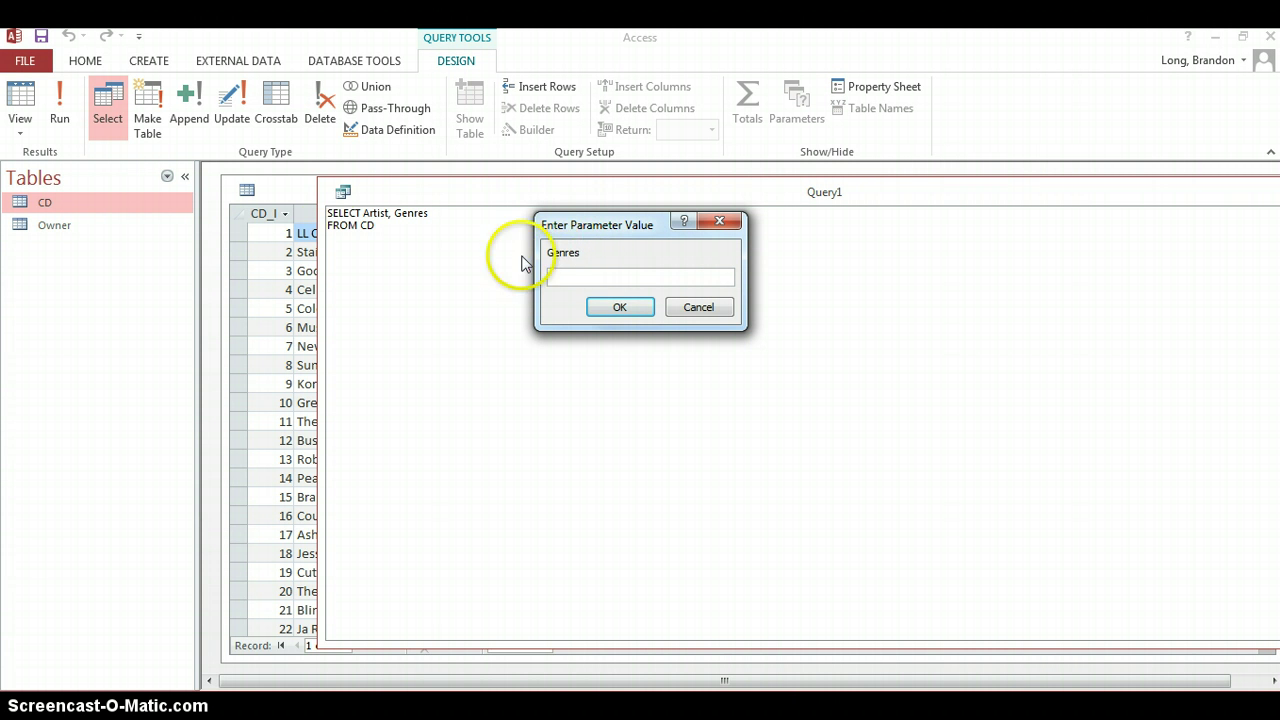
{"action": "left_click", "coordinate": [700, 307]}
{"action": "left_click", "coordinate": [431, 216]}
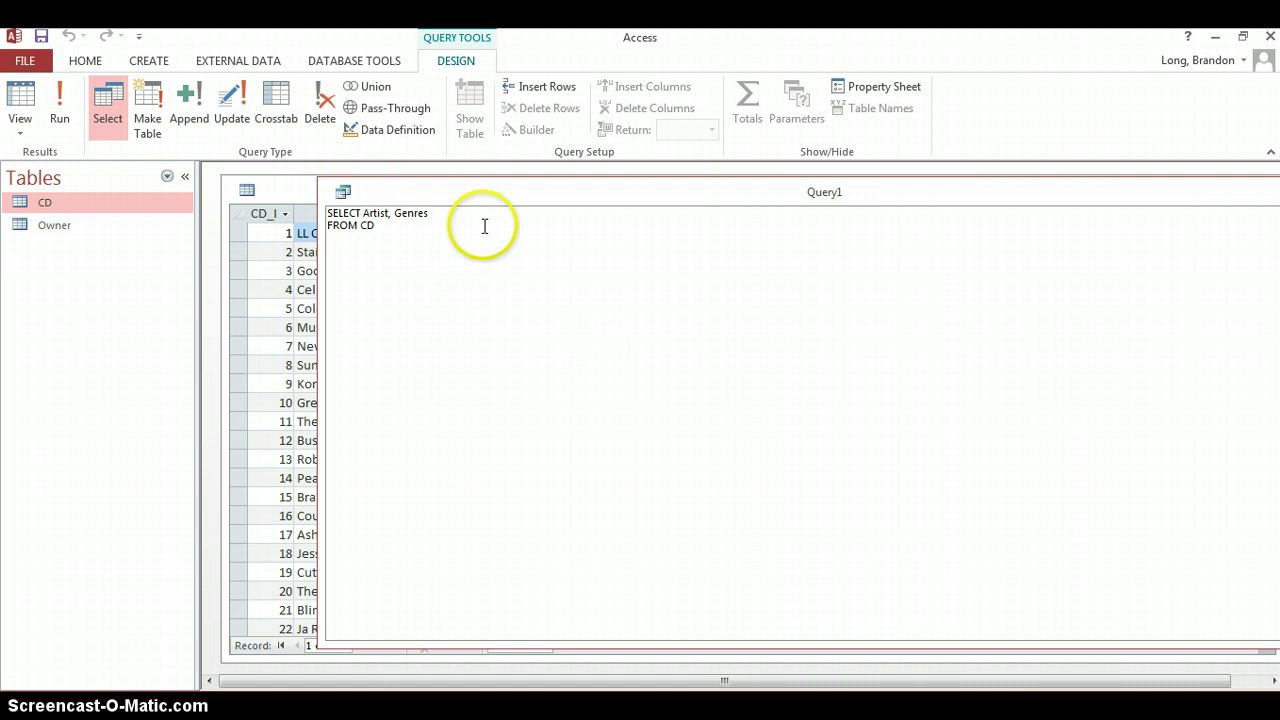
{"action": "key", "text": "BackSpace"}
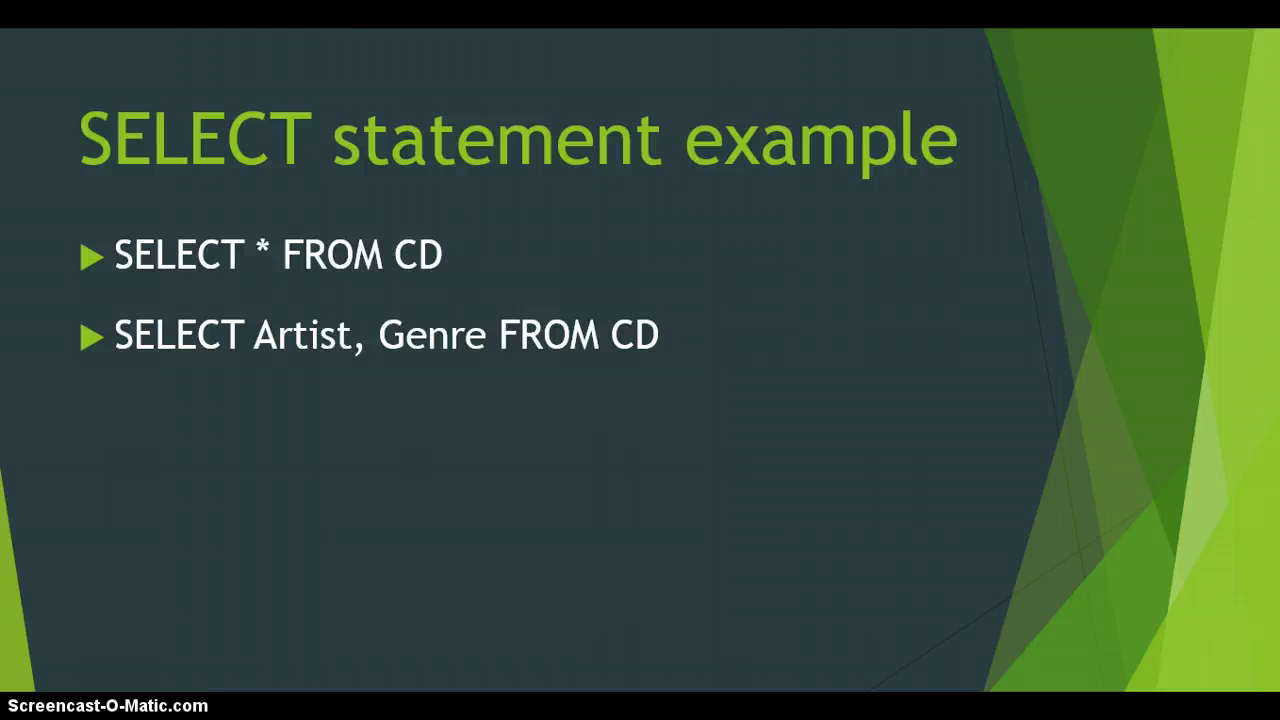
Step: Replace the Artist and Genre field list in the query's SQL with an asterisk to select all fields
{"action": "key", "text": "Right"}
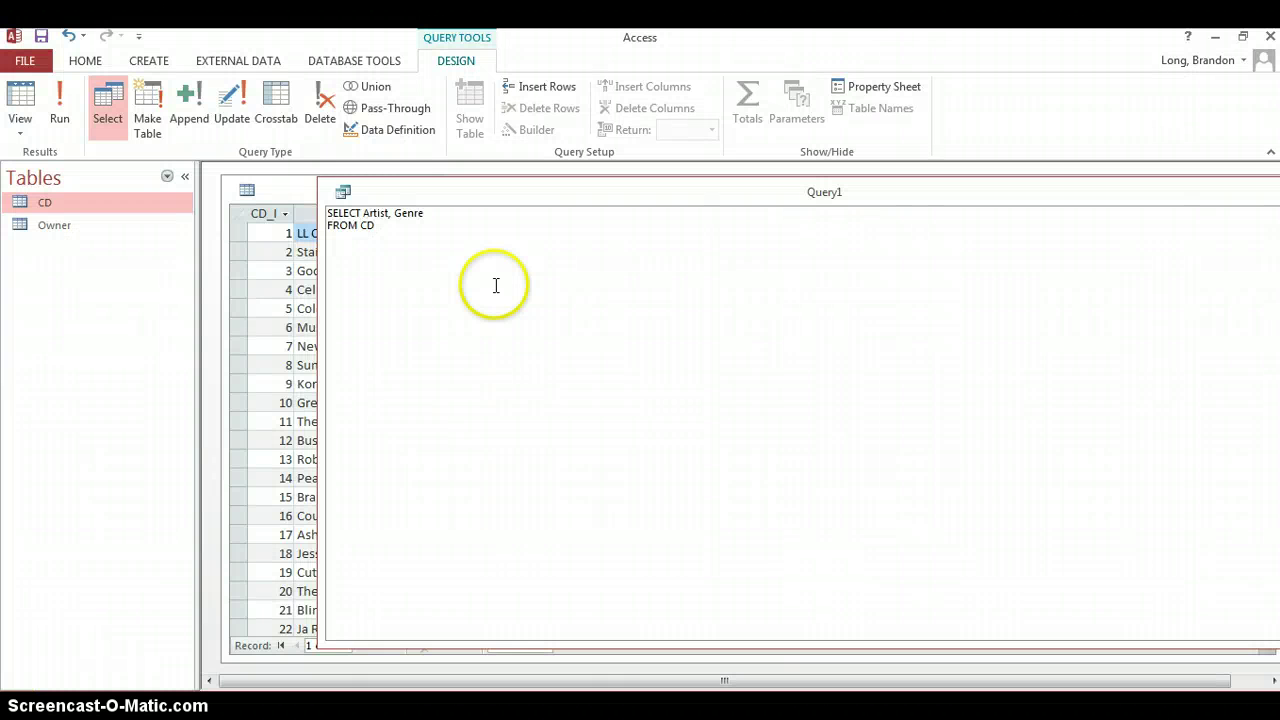
{"action": "key", "text": "BackSpace"}
{"action": "key", "text": "BackSpace"}
{"action": "key", "text": "BackSpace"}
{"action": "key", "text": "BackSpace"}
{"action": "key", "text": "BackSpace"}
{"action": "key", "text": "BackSpace"}
{"action": "key", "text": "BackSpace"}
{"action": "key", "text": "BackSpace"}
{"action": "key", "text": "BackSpace"}
{"action": "key", "text": "BackSpace"}
{"action": "key", "text": "BackSpace"}
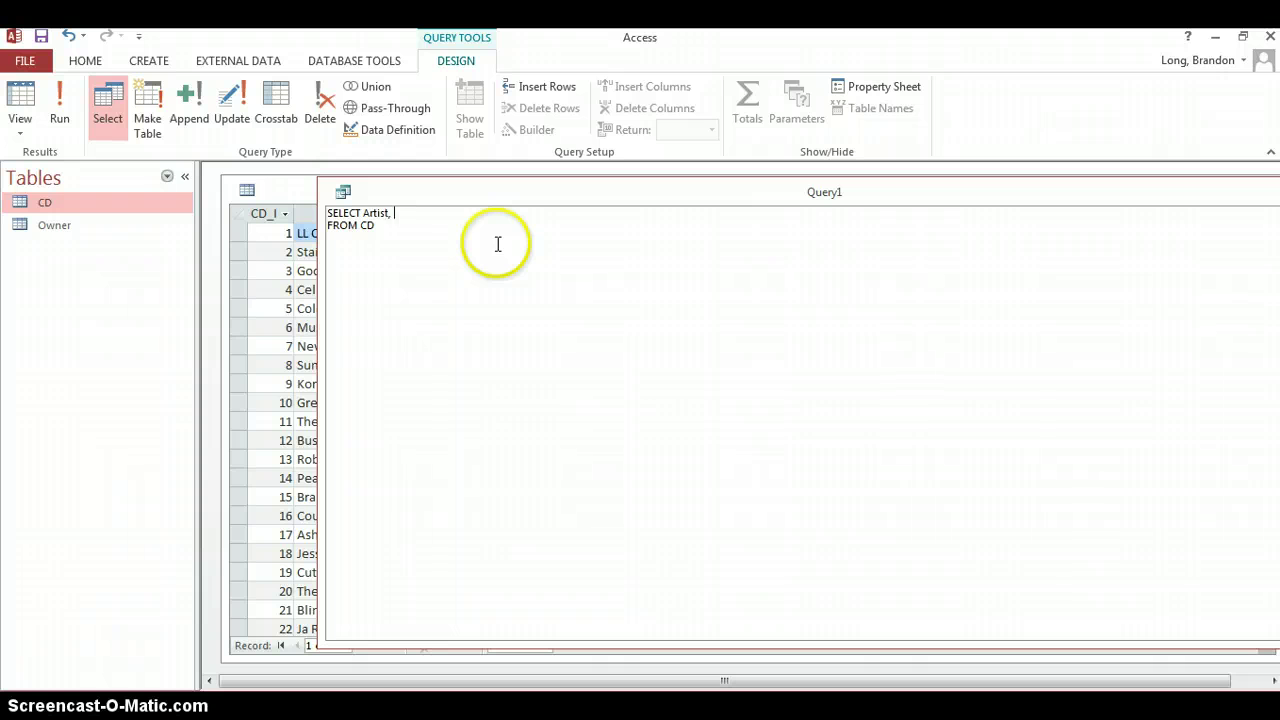
{"action": "key", "text": "BackSpace"}
{"action": "key", "text": "BackSpace"}
{"action": "key", "text": "BackSpace"}
{"action": "key", "text": "BackSpace"}
{"action": "type", "text": "*"}
Step: Add the condition WHERE ReplacementValue = 120 on a new line below FROM CD
{"action": "left_click", "coordinate": [497, 244]}
{"action": "type", "text": "WHERE Replac"}
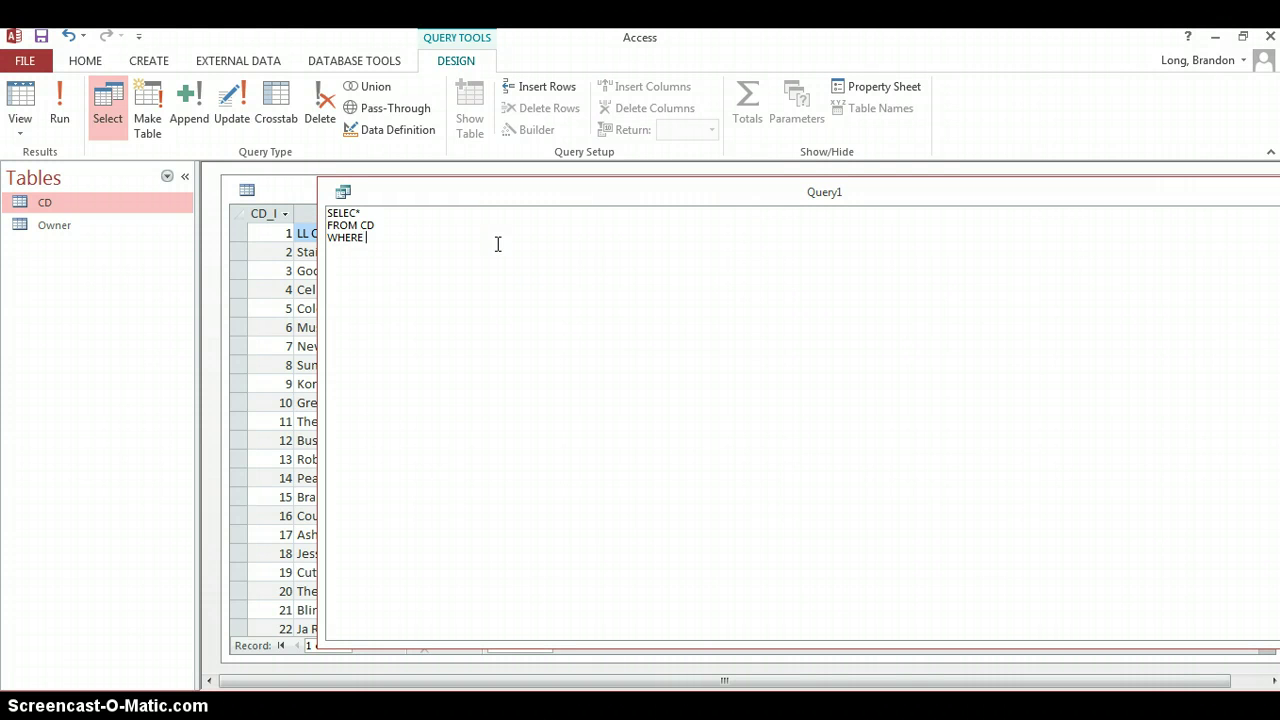
{"action": "type", "text": "cementValue = 120"}
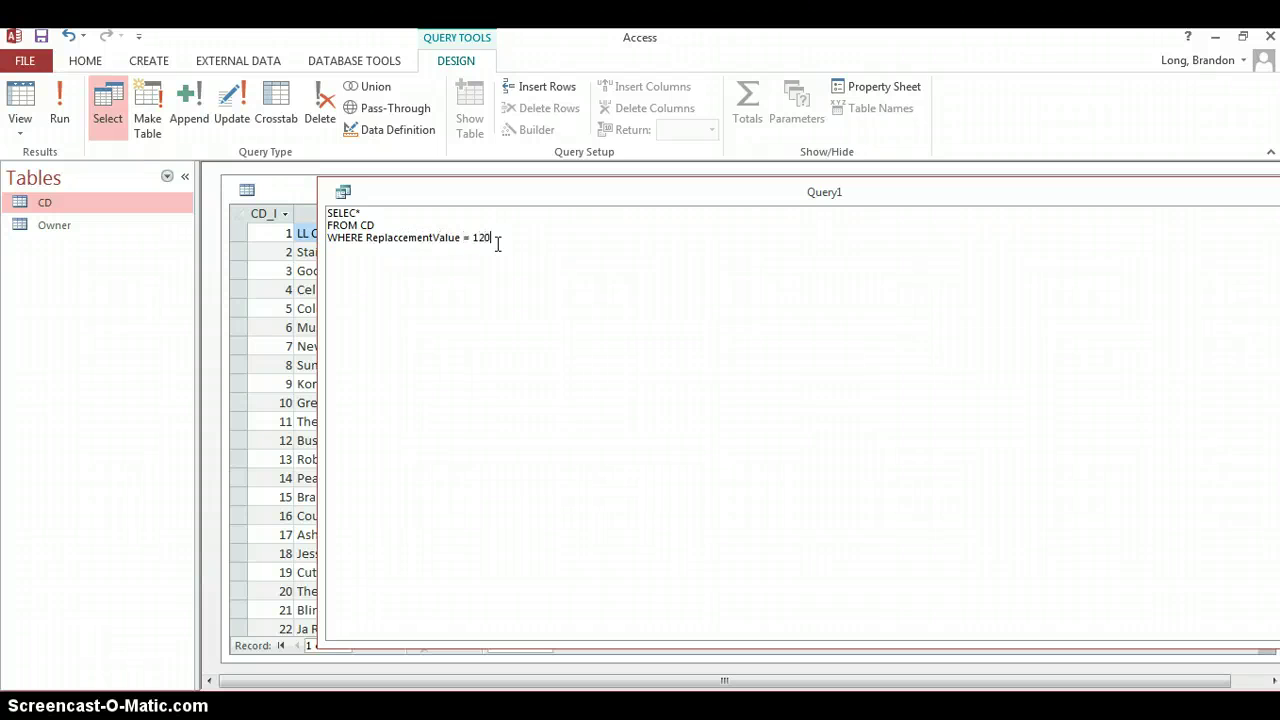
{"action": "left_click", "coordinate": [402, 241]}
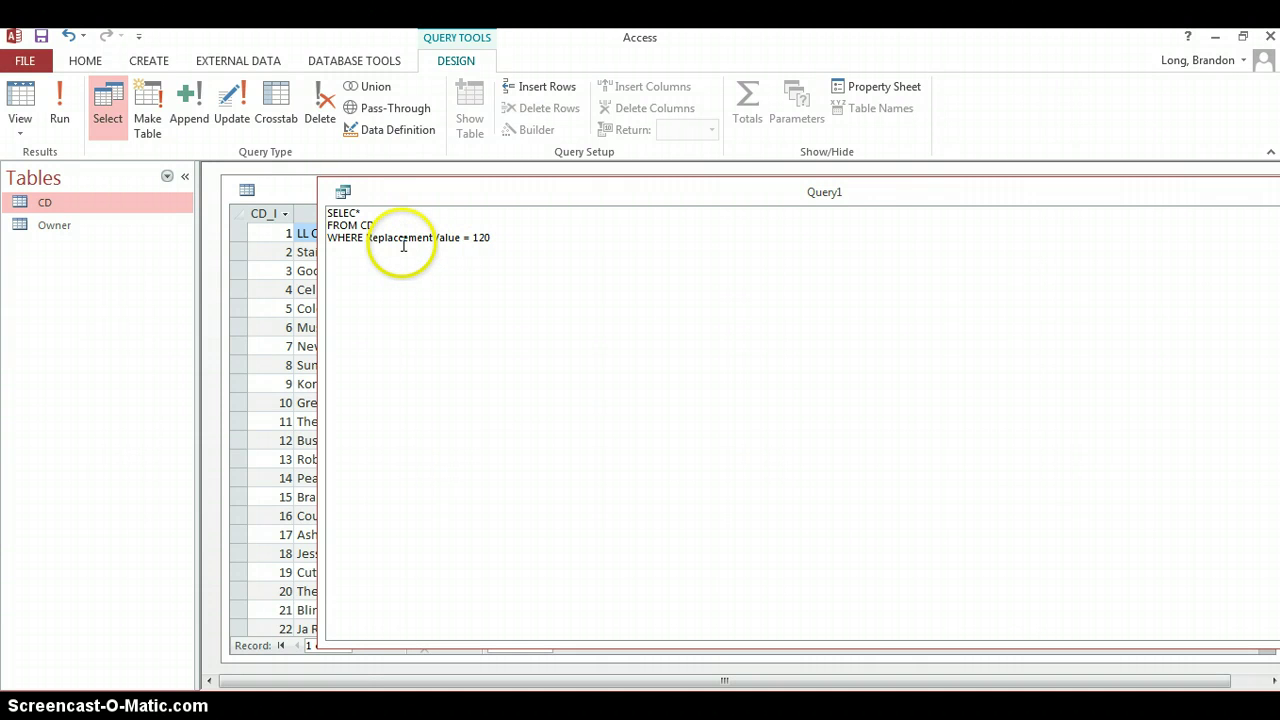
{"action": "key", "text": "BackSpace"}
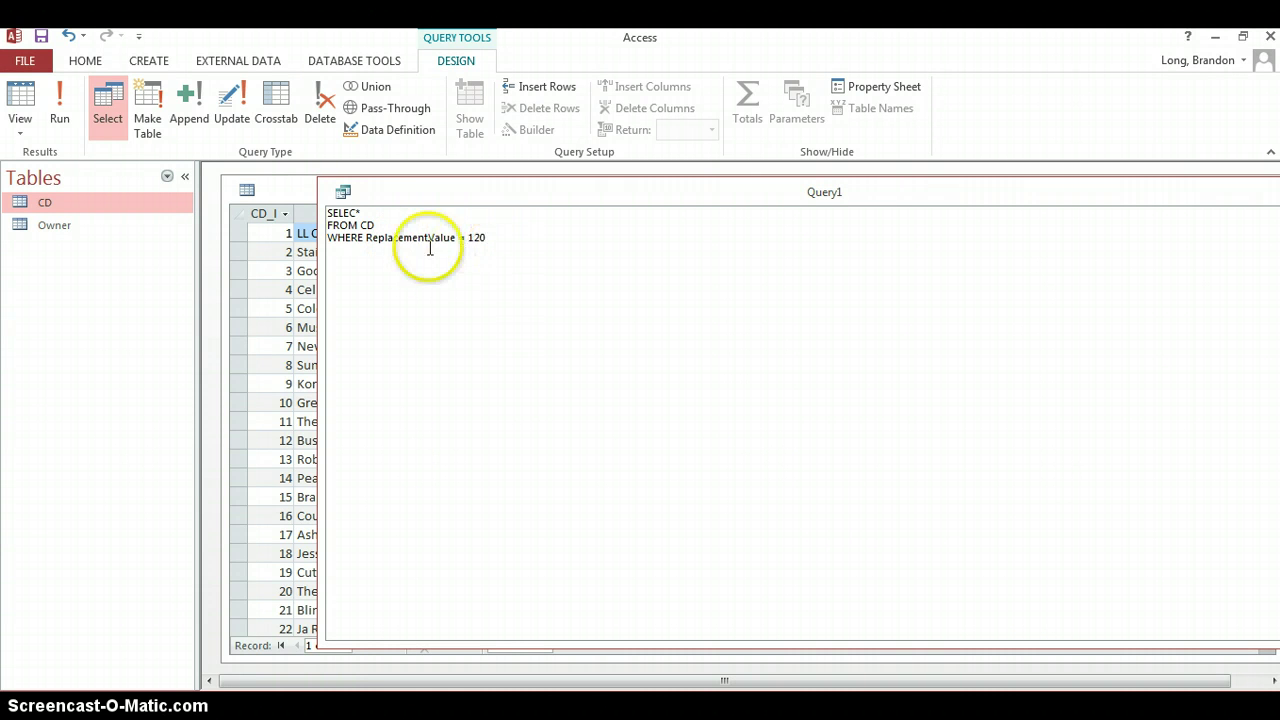
Step: Correct the incomplete SELECT keyword, run the filtered query, and look through the returned CD records
{"action": "left_click", "coordinate": [60, 110]}
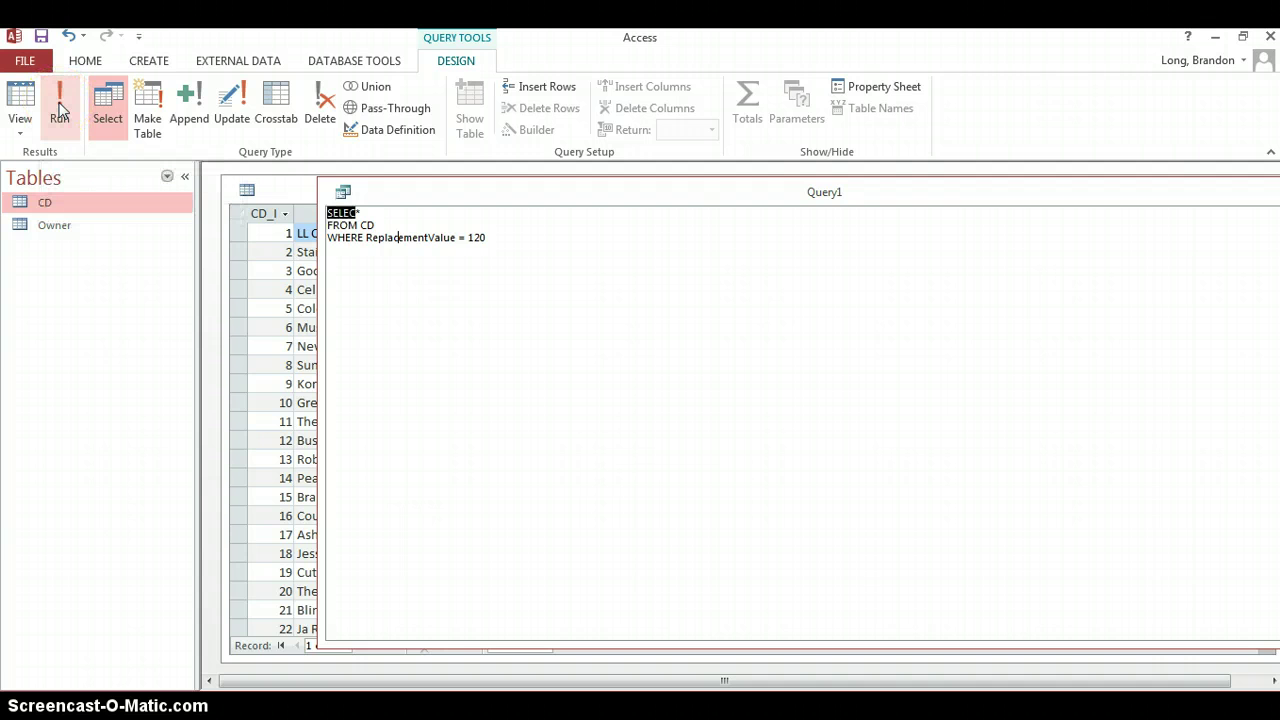
{"action": "left_click", "coordinate": [60, 110]}
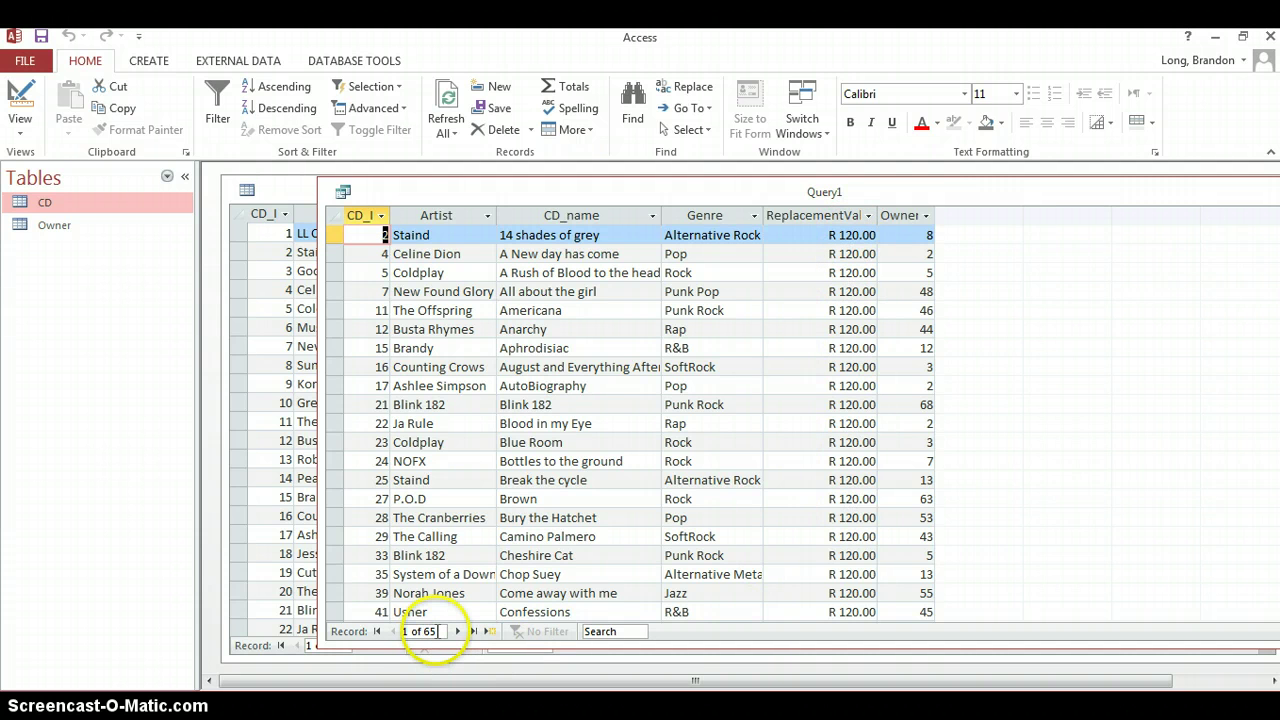
{"action": "scroll", "coordinate": [487, 410], "scroll_direction": "down", "scroll_amount": 1}
{"action": "scroll", "coordinate": [487, 410], "scroll_direction": "down", "scroll_amount": 15}
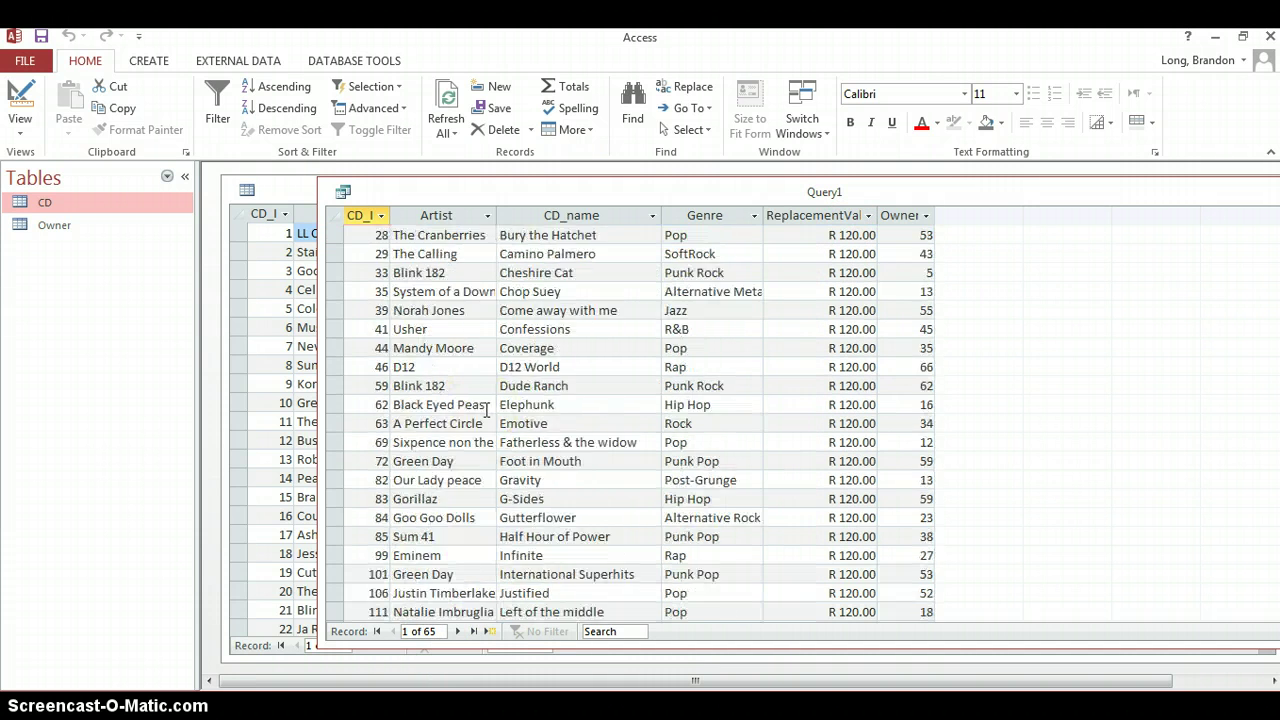
{"action": "scroll", "coordinate": [487, 410], "scroll_direction": "up", "scroll_amount": 13}
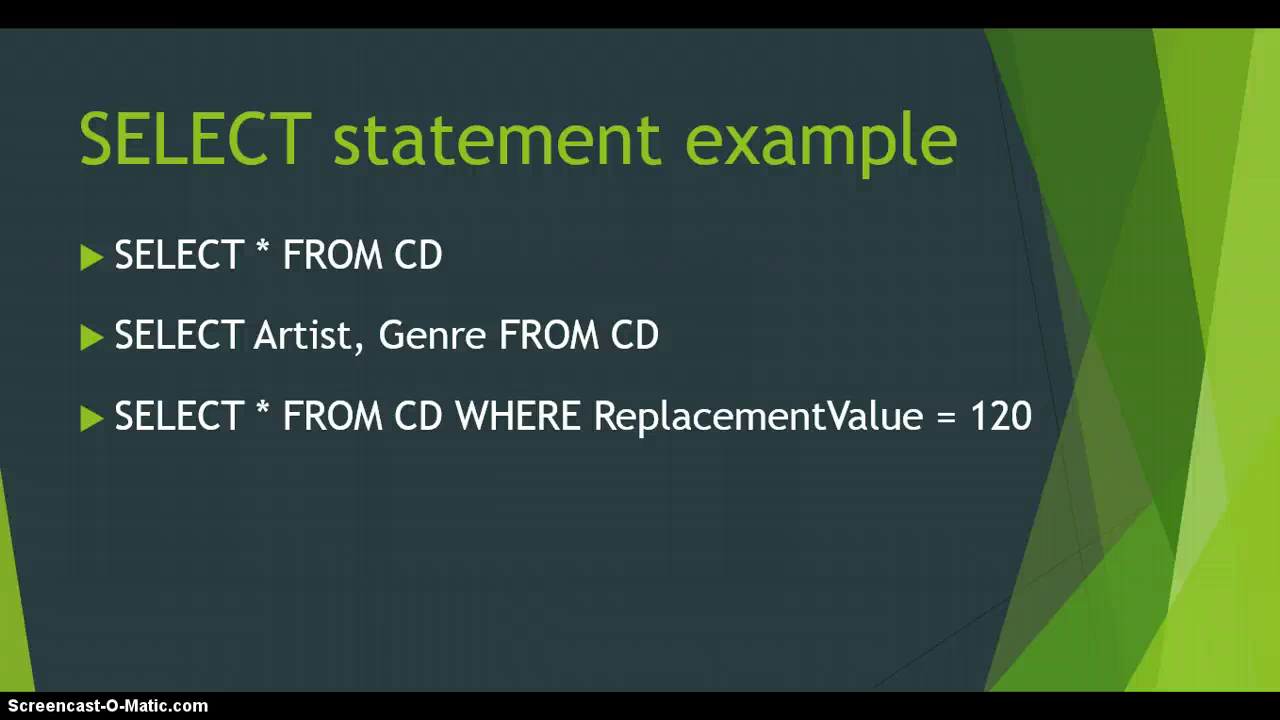
Step: Switch to Access, change the equals operator in the query's WHERE clause to > so it reads ReplacementValue > 120, and run the query
{"action": "key", "text": "space"}
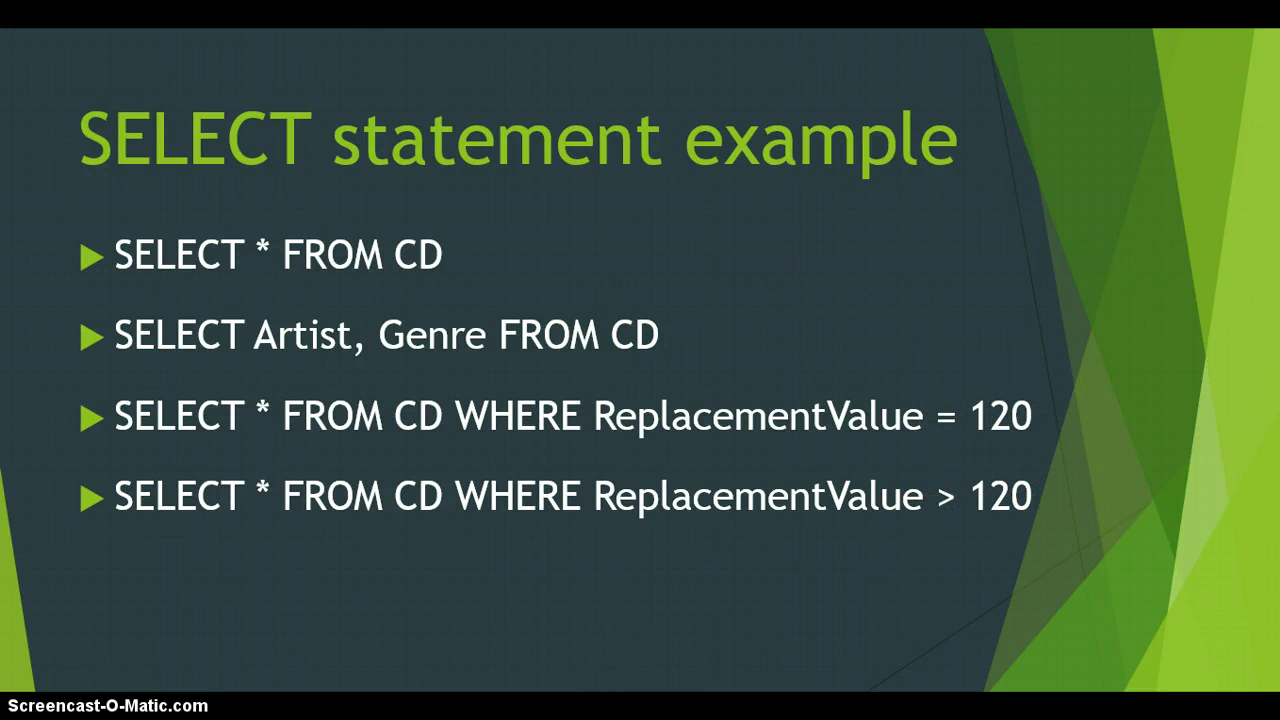
{"action": "key", "text": "alt+Tab"}
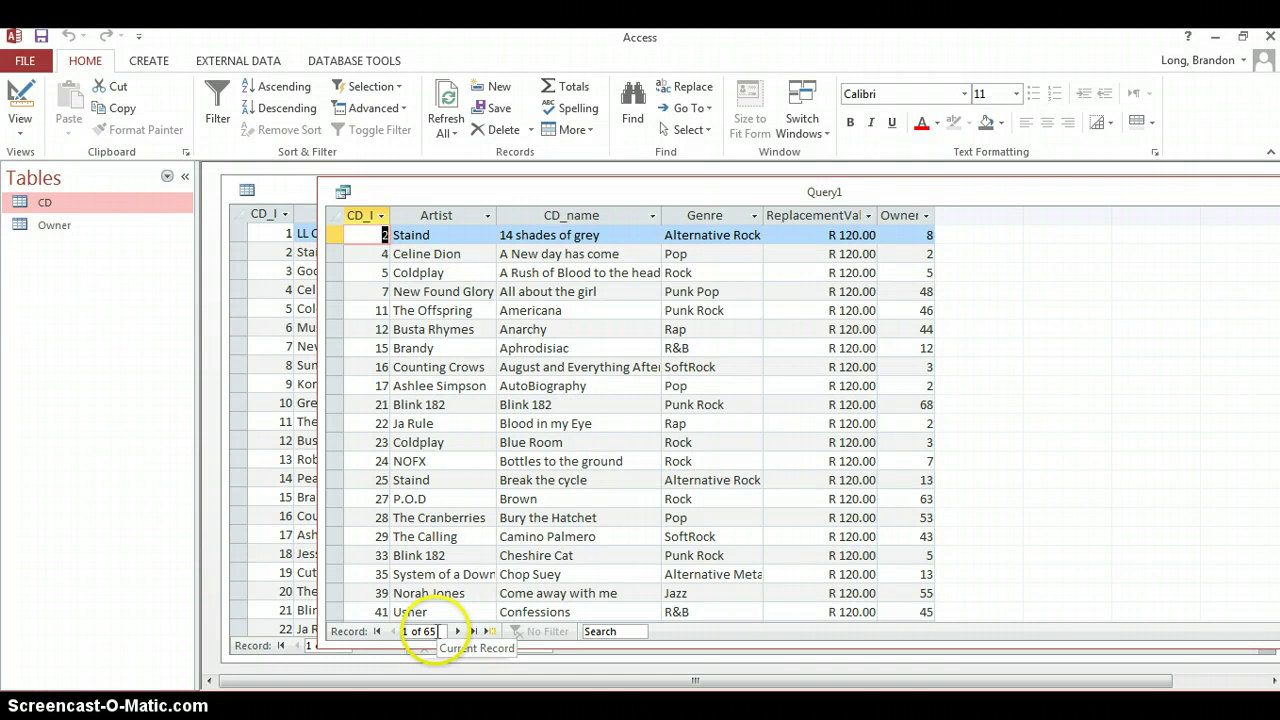
{"action": "left_click", "coordinate": [20, 127]}
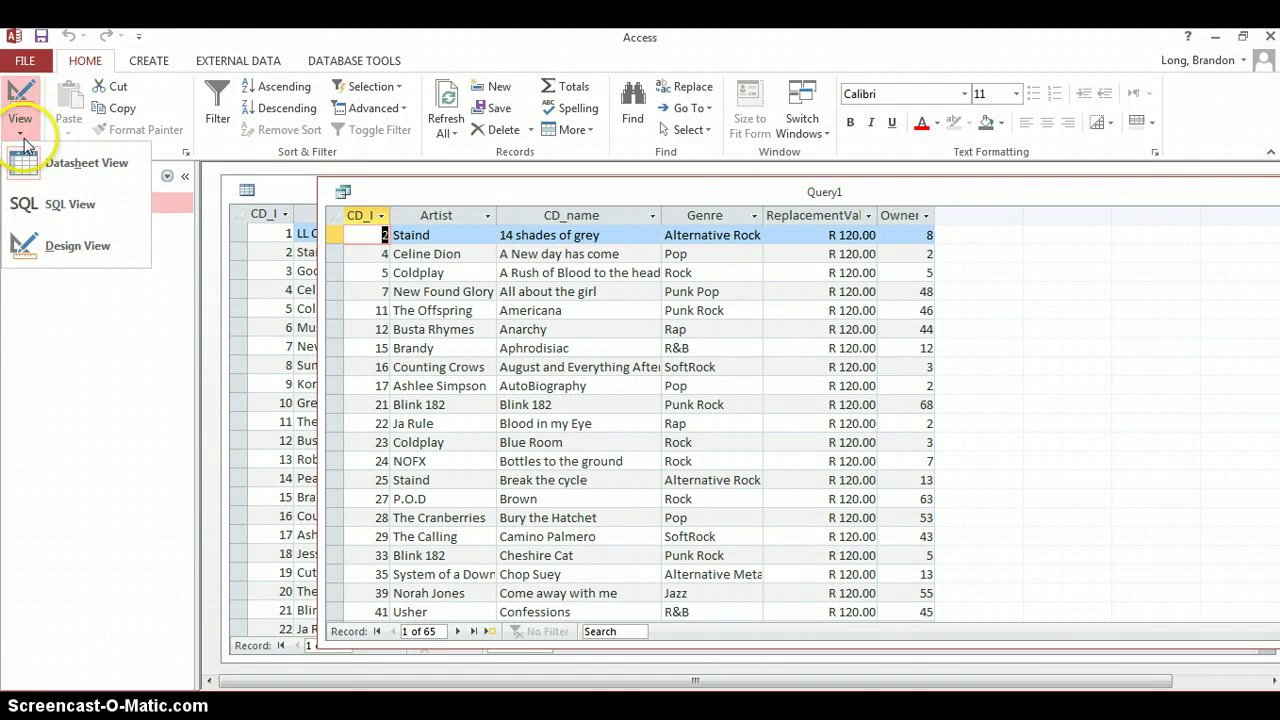
{"action": "left_click", "coordinate": [55, 204]}
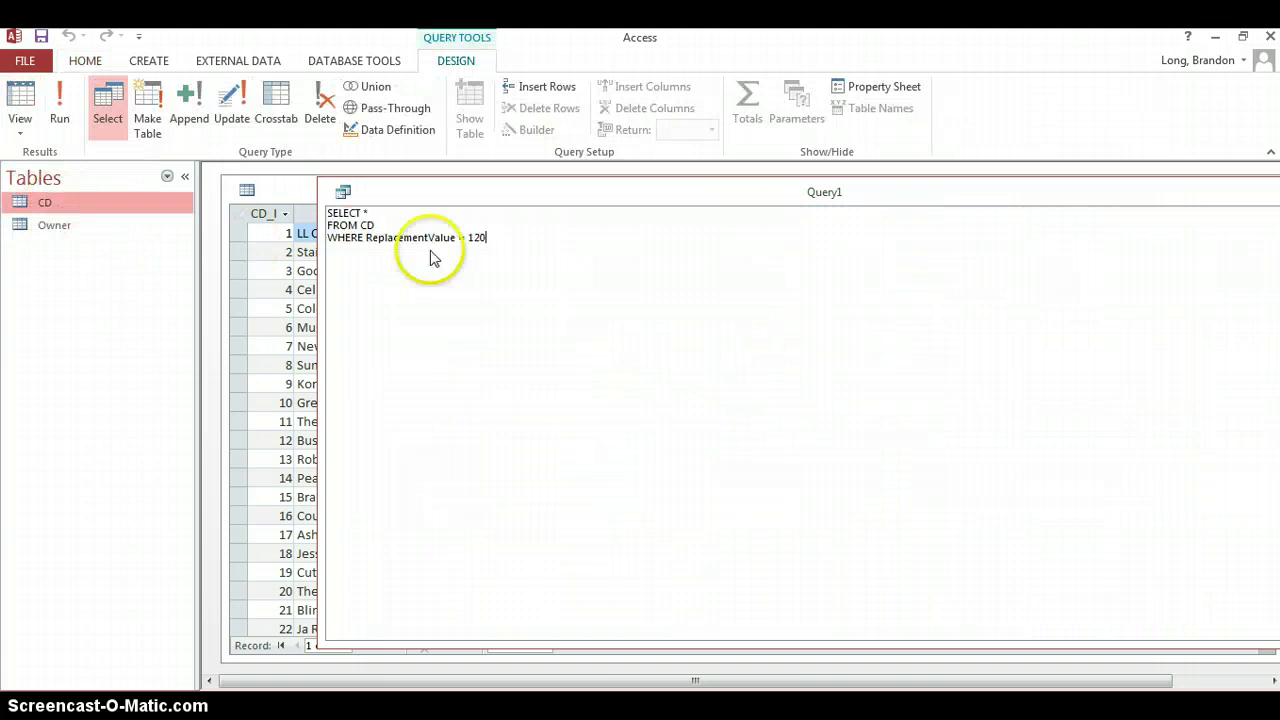
{"action": "left_click", "coordinate": [465, 240]}
{"action": "key", "text": "BackSpace"}
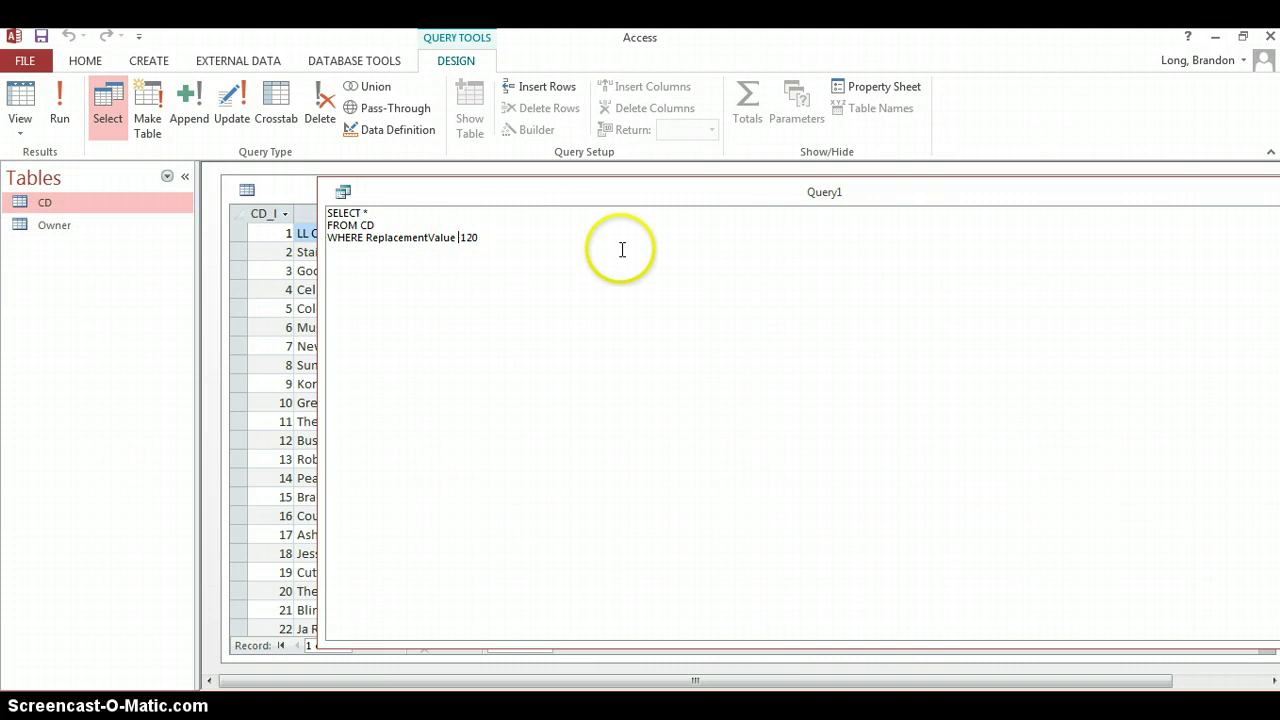
{"action": "type", "text": ">"}
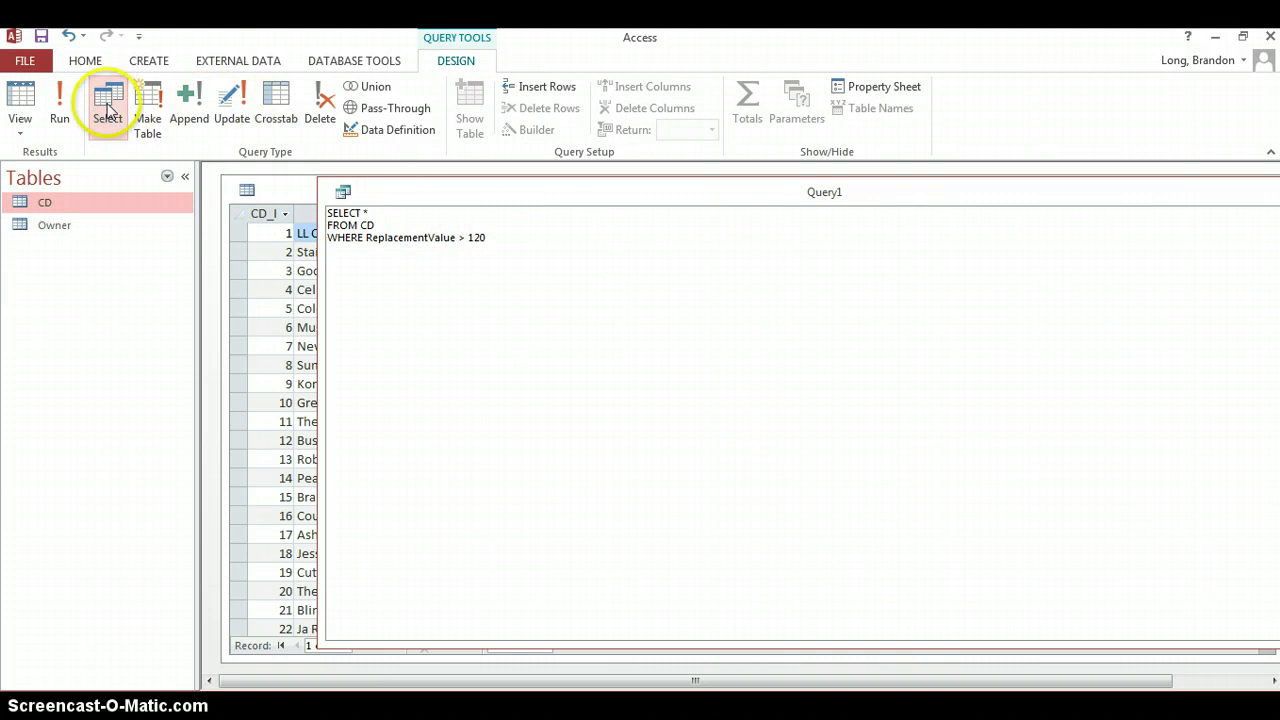
{"action": "left_click", "coordinate": [65, 93]}
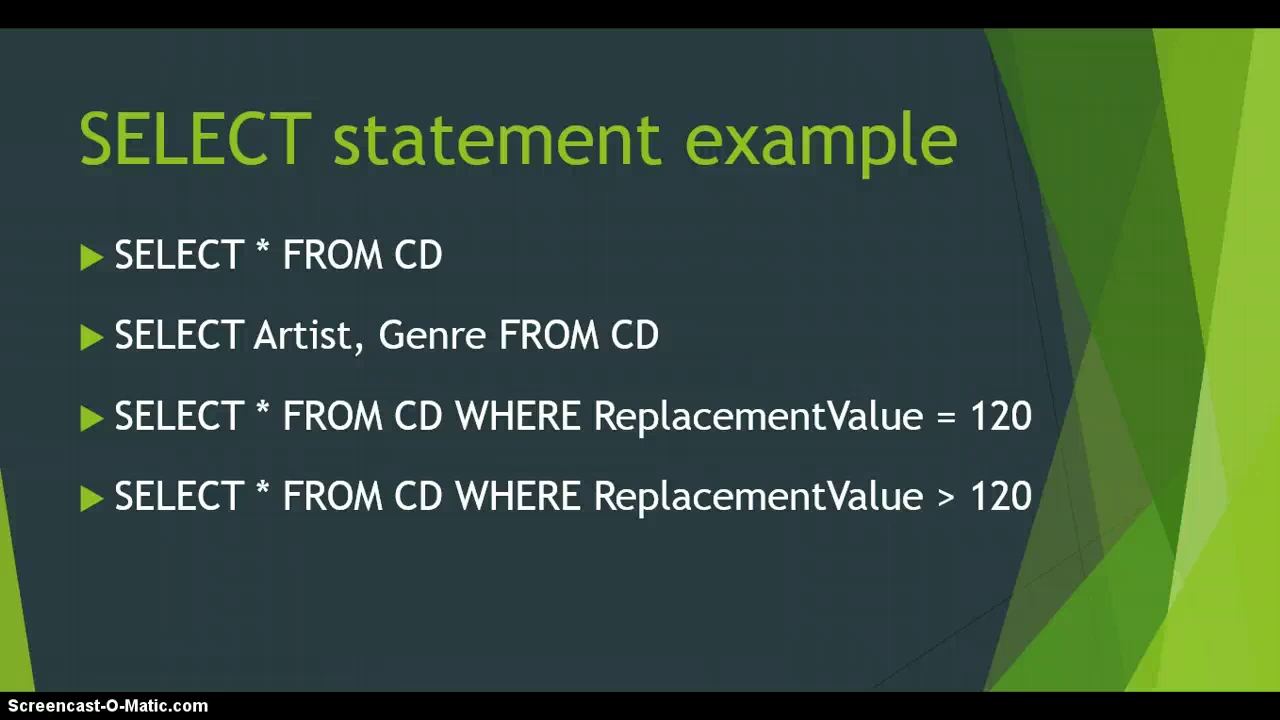
Step: Reopen the query's SQL and delete the ReplacementValue condition, keeping the WHERE keyword
{"action": "key", "text": "space"}
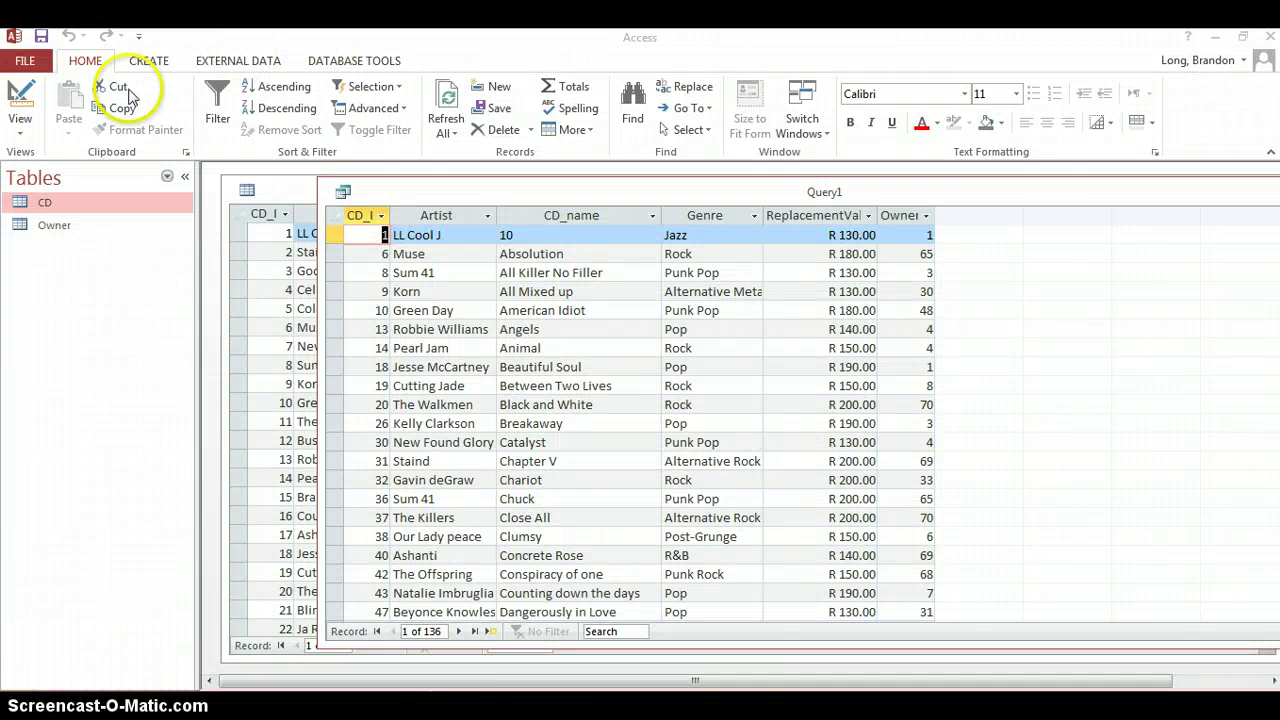
{"action": "left_click", "coordinate": [22, 130]}
{"action": "left_click", "coordinate": [55, 205]}
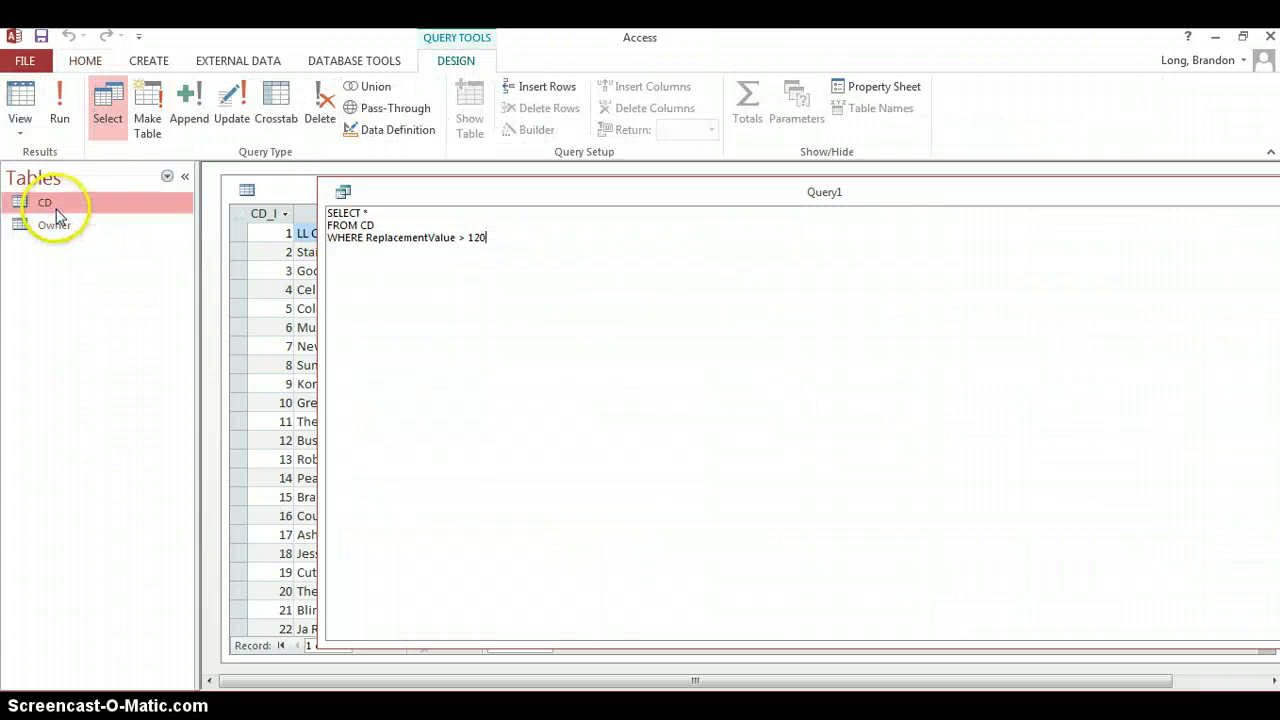
{"action": "left_click_drag", "start_coordinate": [366, 240], "coordinate": [487, 241]}
{"action": "key", "text": "Delete"}
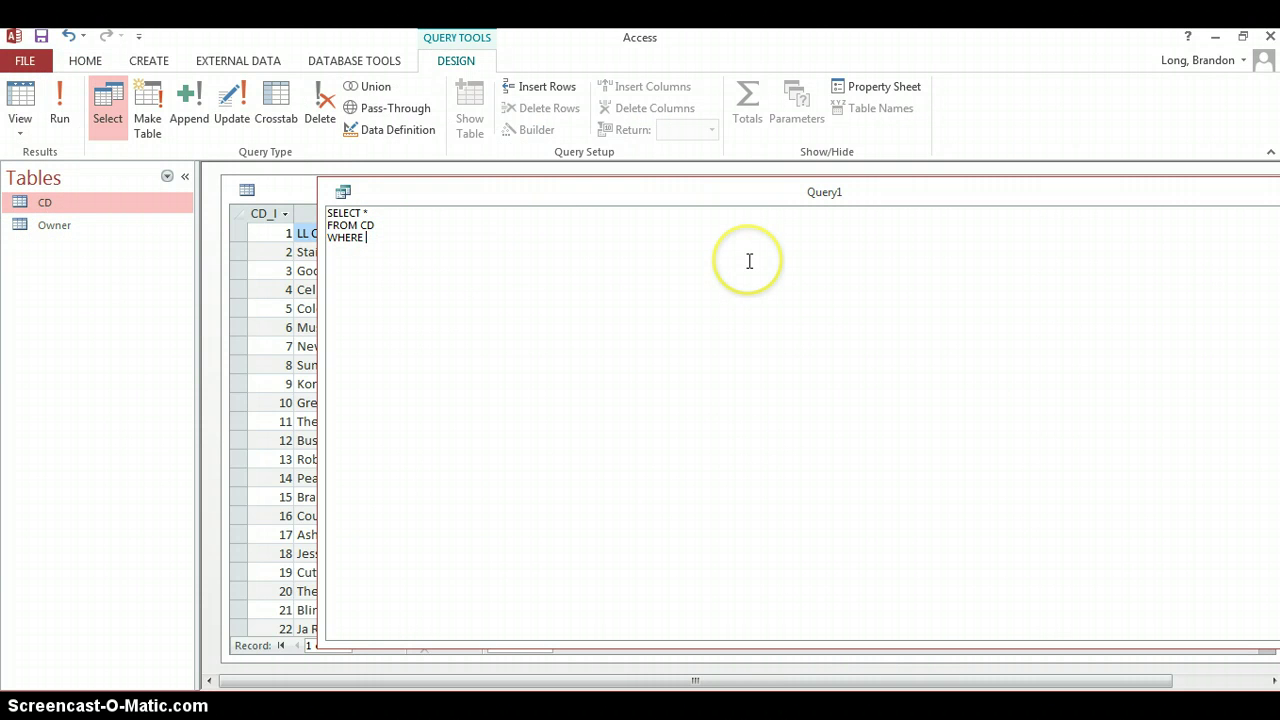
Step: Complete the WHERE clause with the condition Genre = "Rock", including both quotation marks, and run the query
{"action": "type", "text": "Gen"}
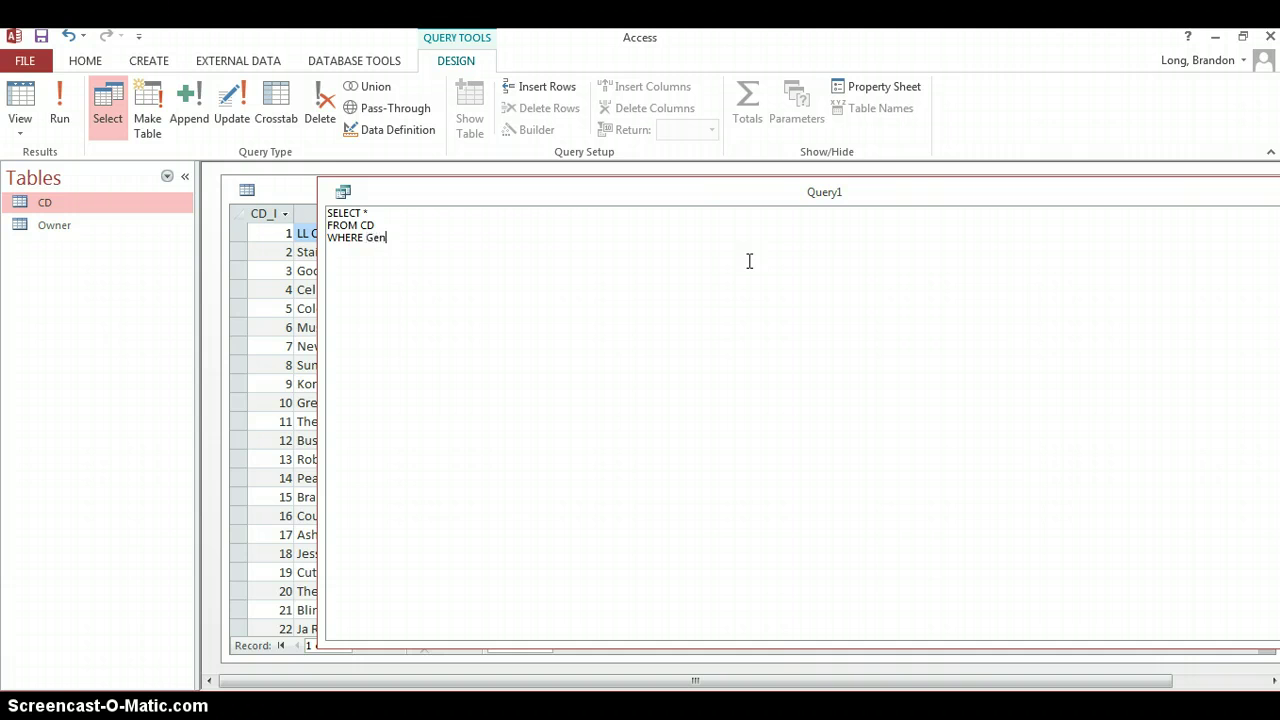
{"action": "type", "text": "re = Rock\""}
{"action": "key", "text": "Left"}
{"action": "key", "text": "Left"}
{"action": "key", "text": "Left"}
{"action": "key", "text": "Left"}
{"action": "key", "text": "Left"}
{"action": "type", "text": "\""}
{"action": "left_click", "coordinate": [59, 107]}
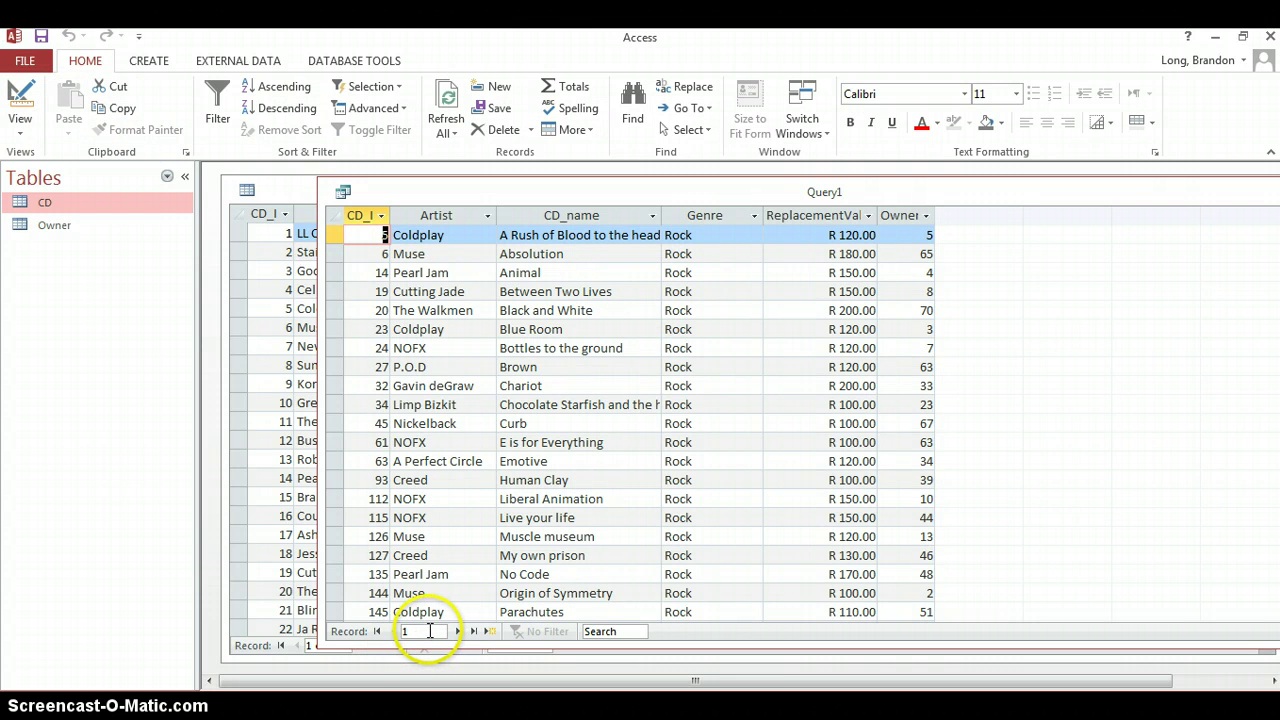
{"action": "key", "text": "Return"}
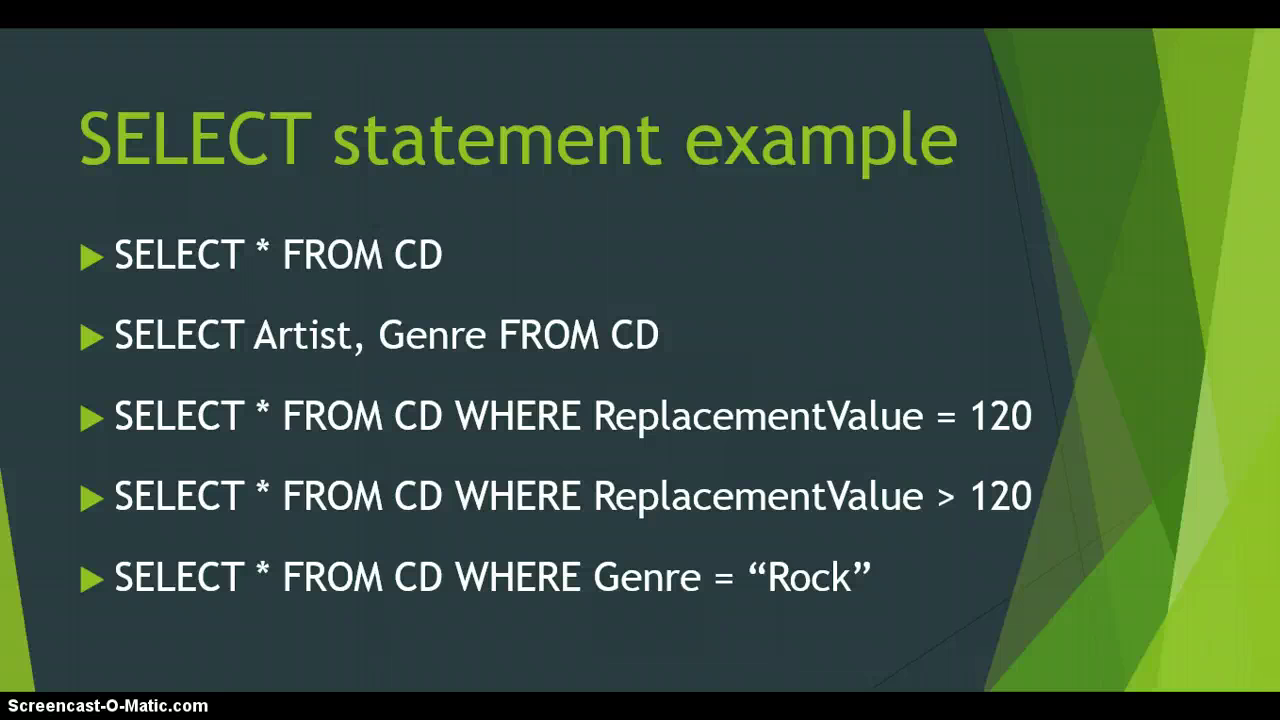
Step: Return to the query's SQL, change the condition to Genre <> "Rock", and run the query
{"action": "key", "text": "Right"}
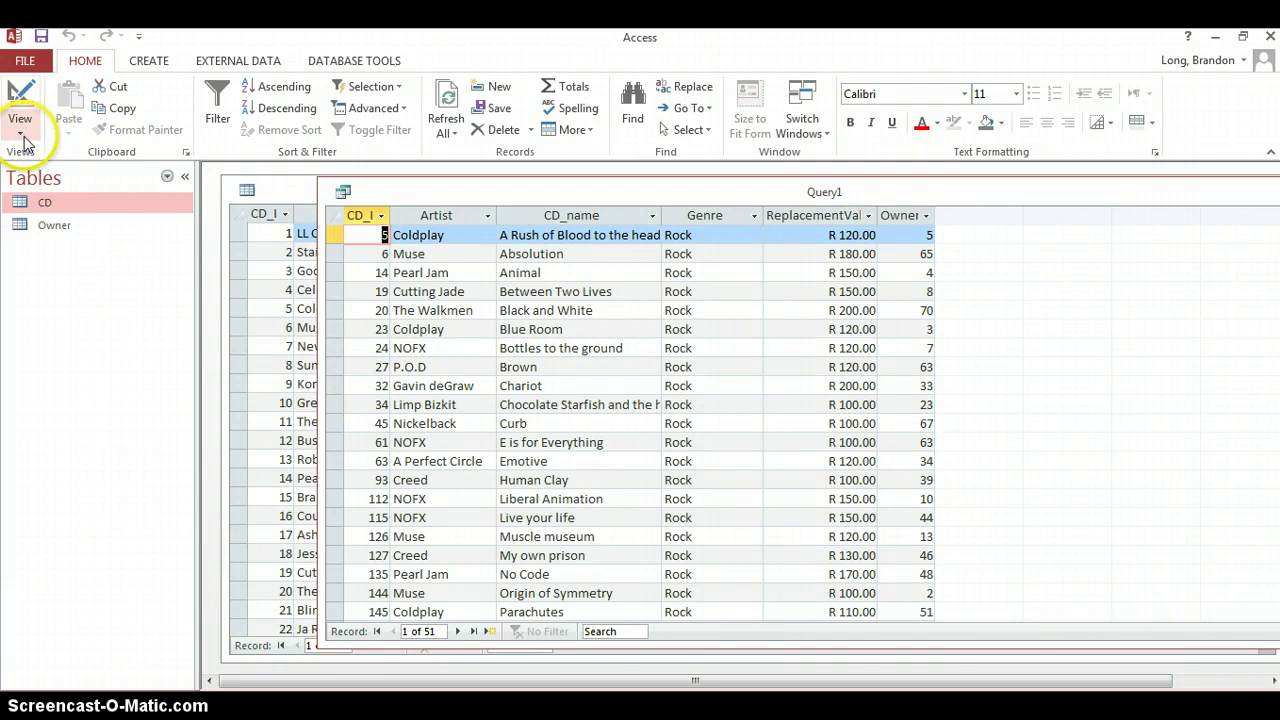
{"action": "left_click", "coordinate": [20, 125]}
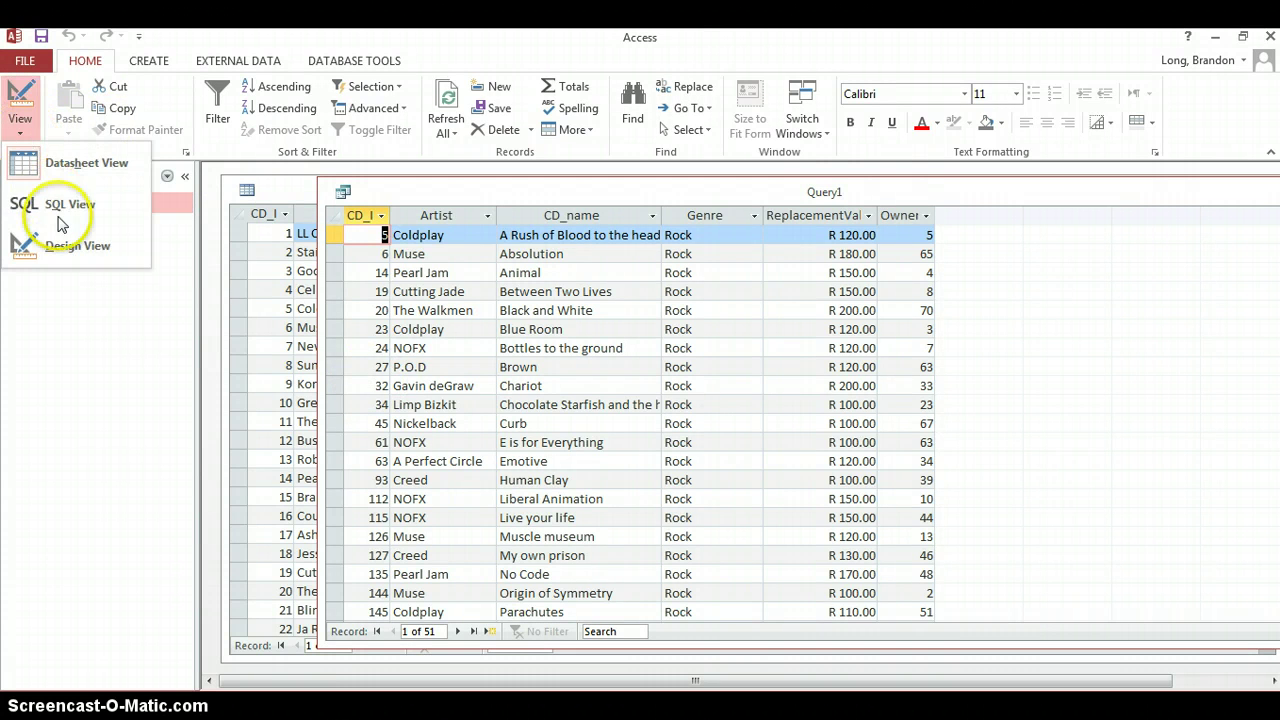
{"action": "left_click", "coordinate": [62, 206]}
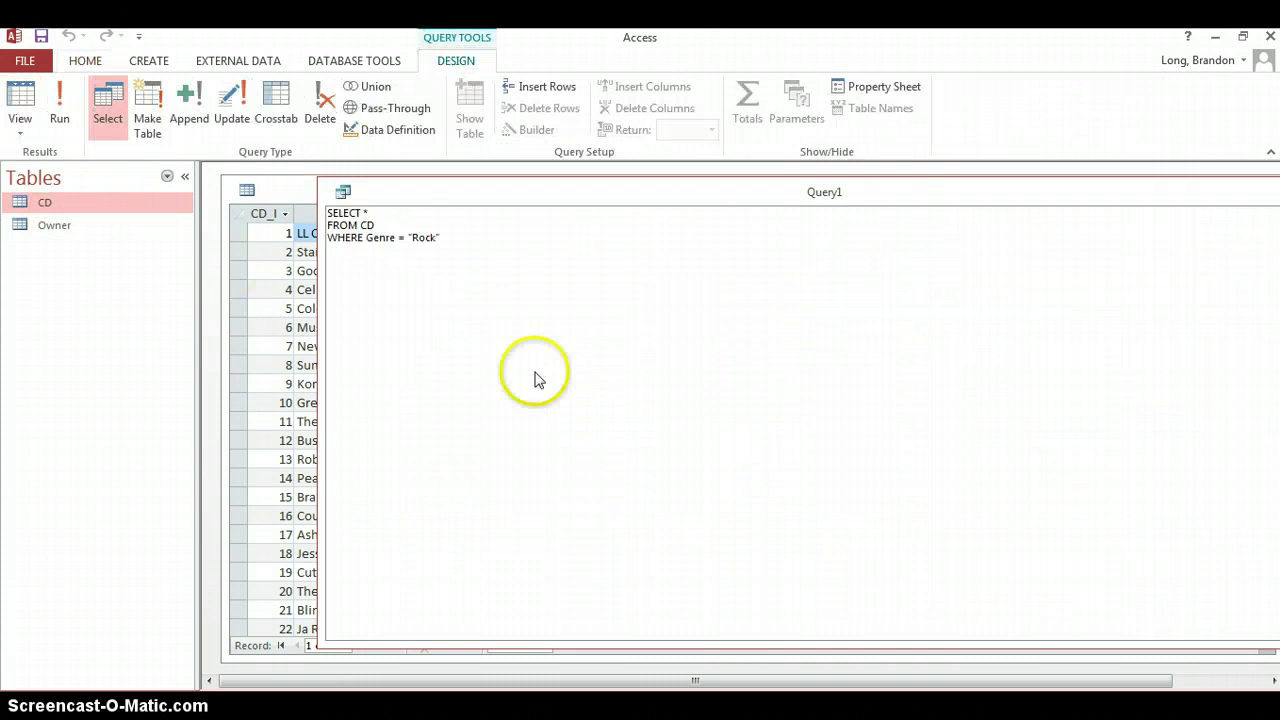
{"action": "left_click", "coordinate": [407, 237]}
{"action": "key", "text": "BackSpace"}
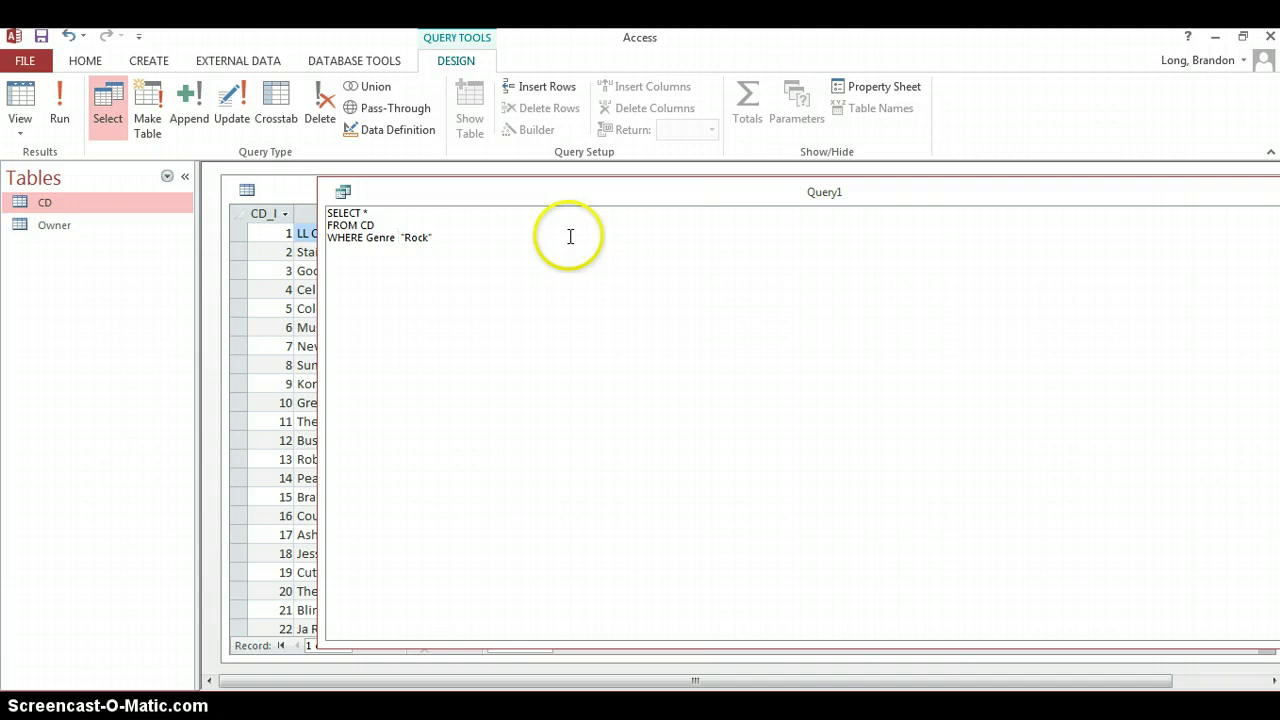
{"action": "type", "text": "<>"}
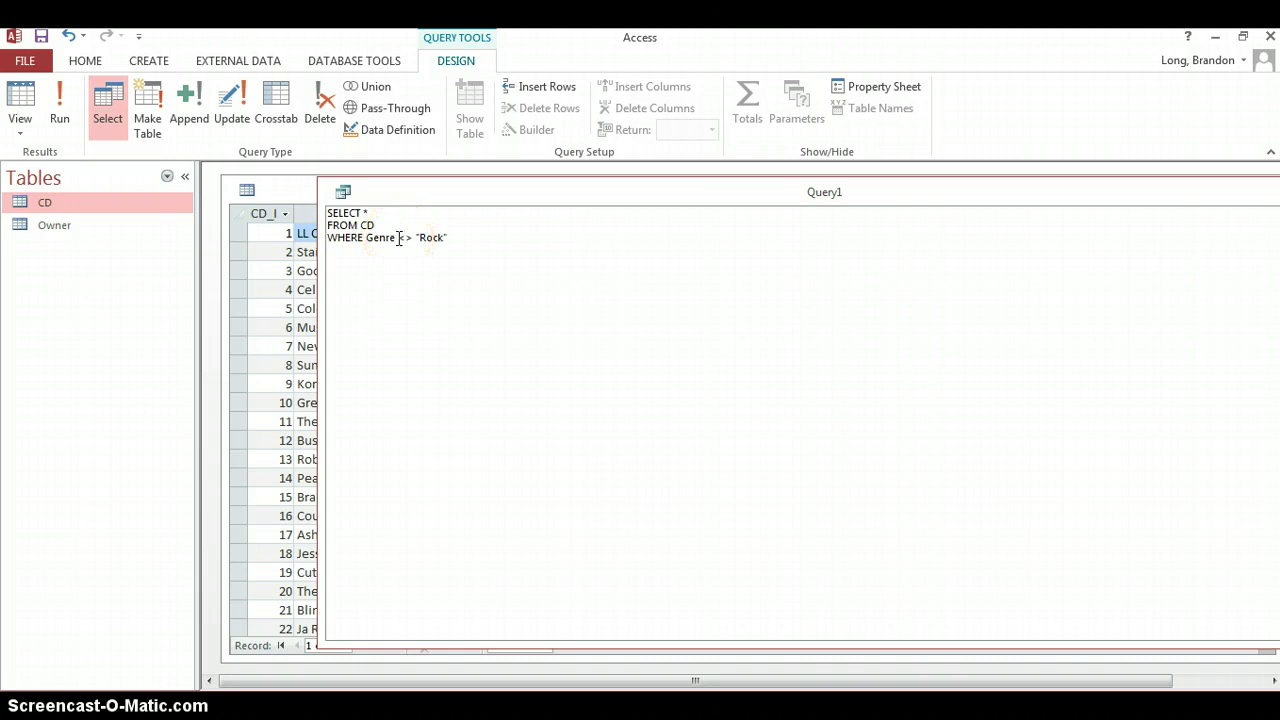
{"action": "left_click_drag", "start_coordinate": [397, 237], "coordinate": [413, 237]}
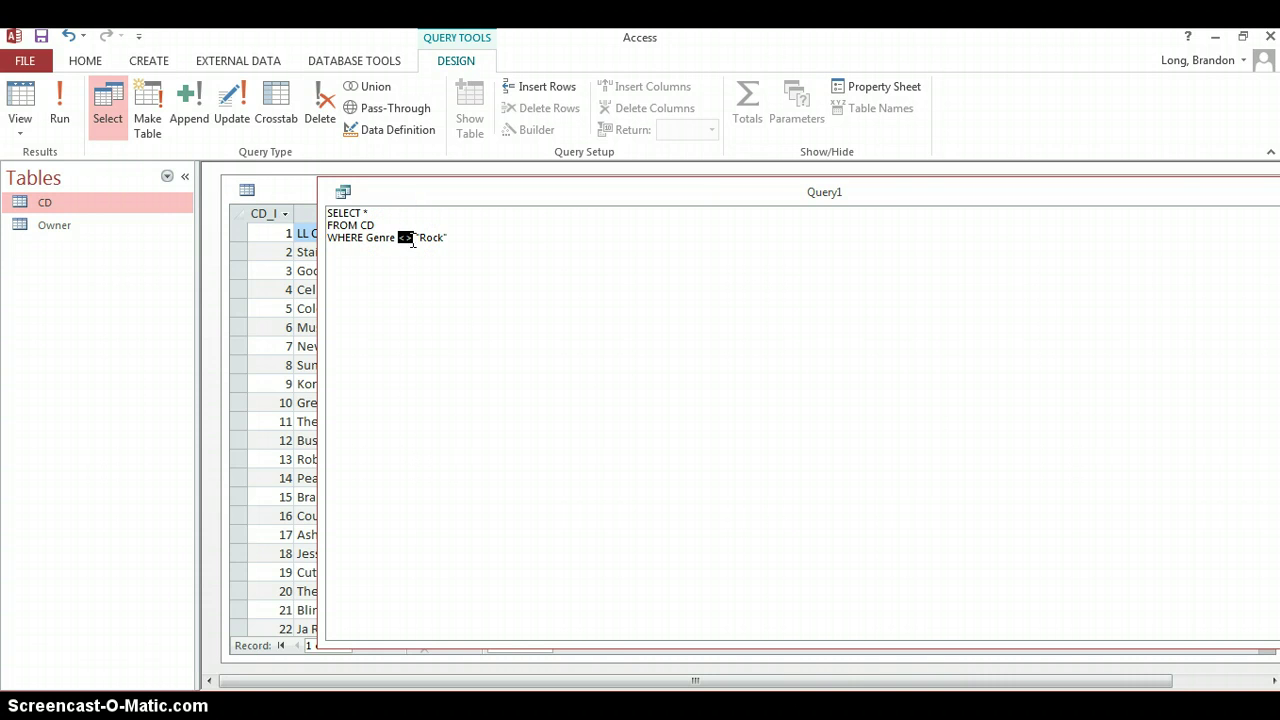
{"action": "left_click", "coordinate": [443, 299]}
{"action": "left_click", "coordinate": [61, 95]}
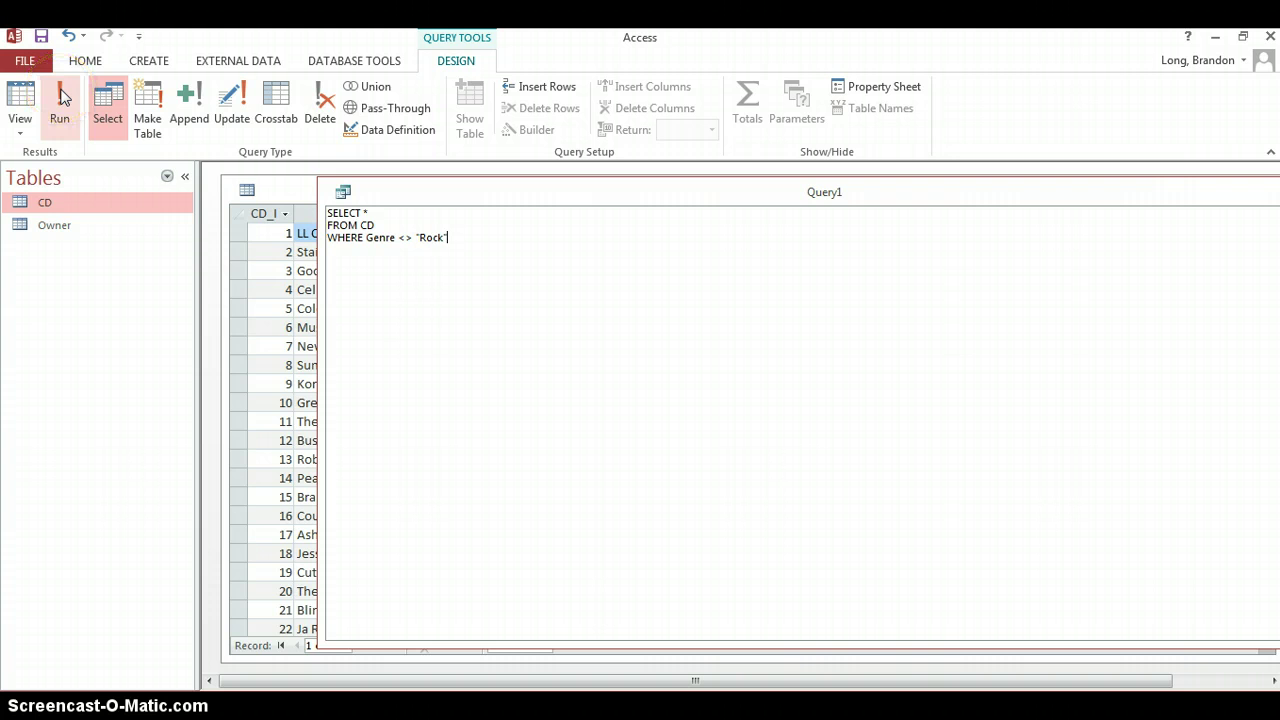